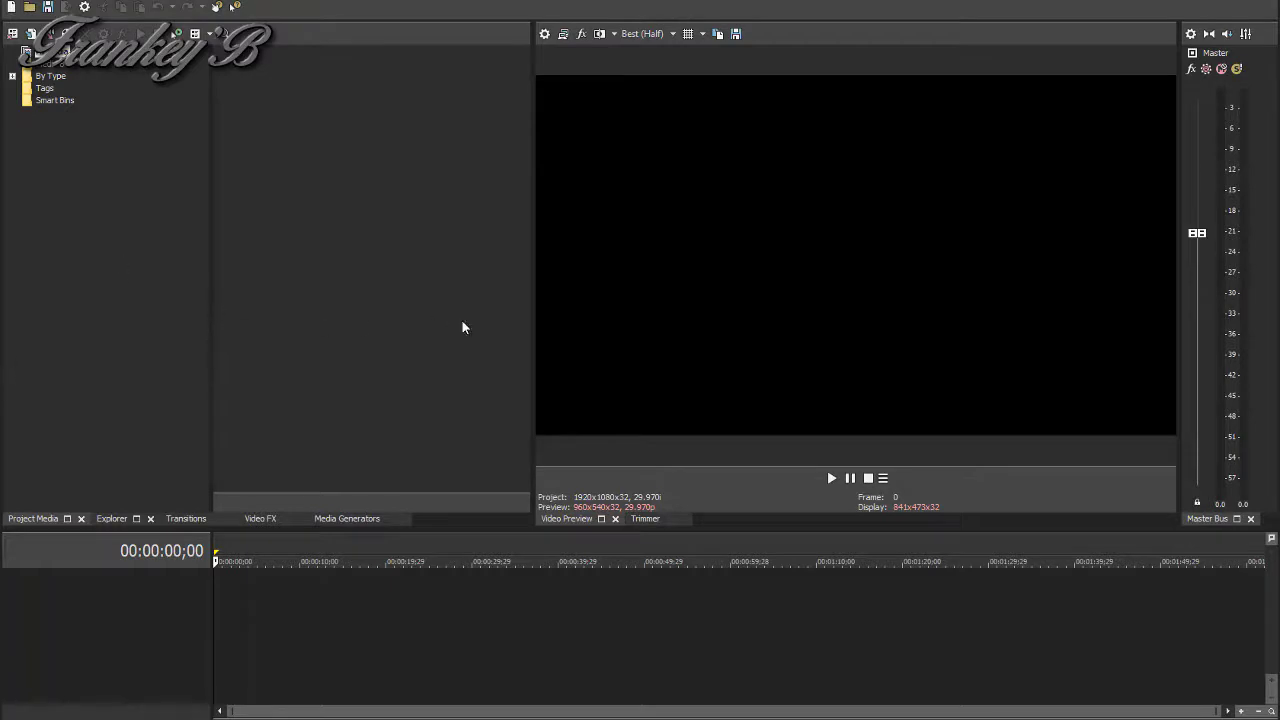
Step: Narrow the video preview, widen the track headers, then browse the Transitions and Video FX lists
drag(634, 326, 638, 326)
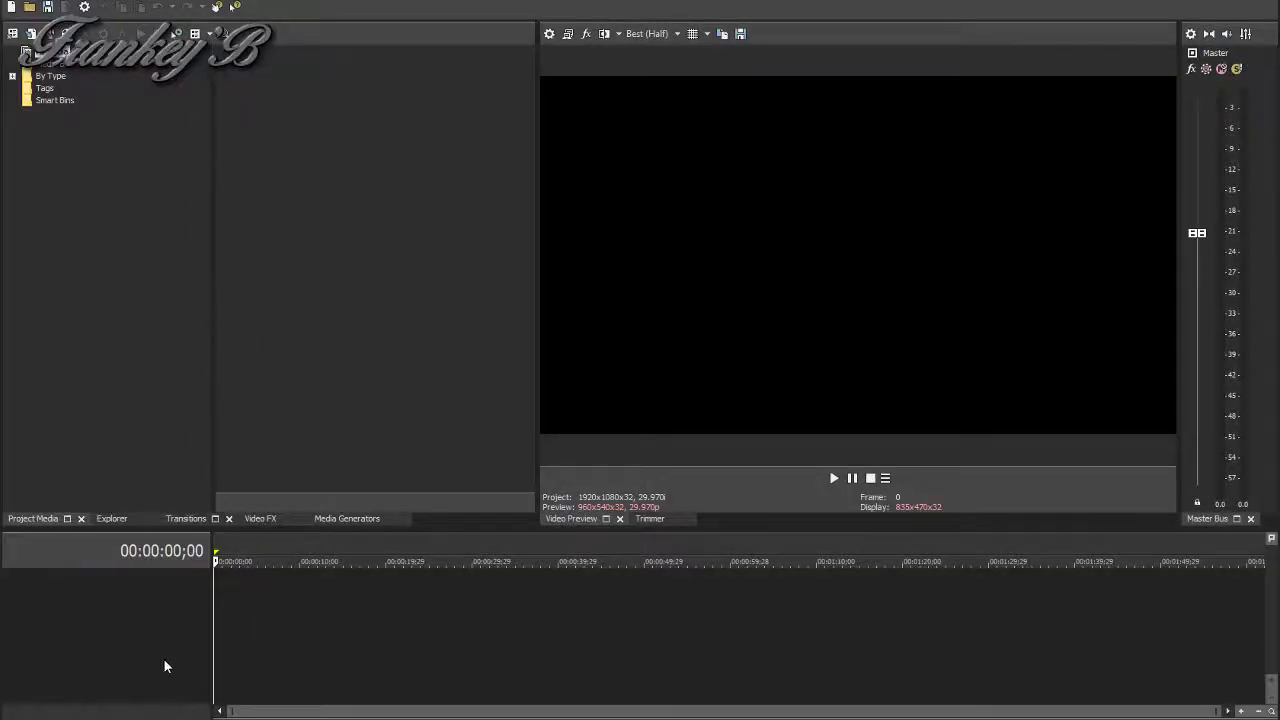
mouse_move(213, 609)
mouse_down()
mouse_move(299, 609)
mouse_move(215, 600)
mouse_up()
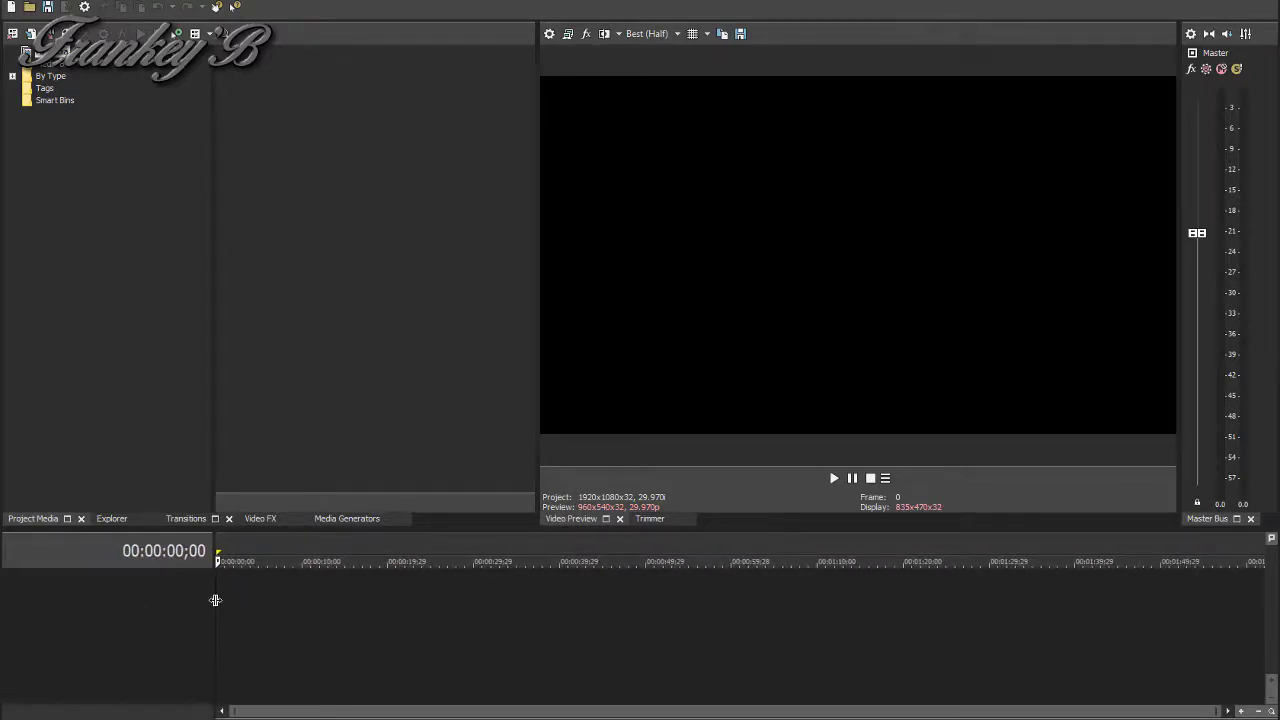
click(194, 520)
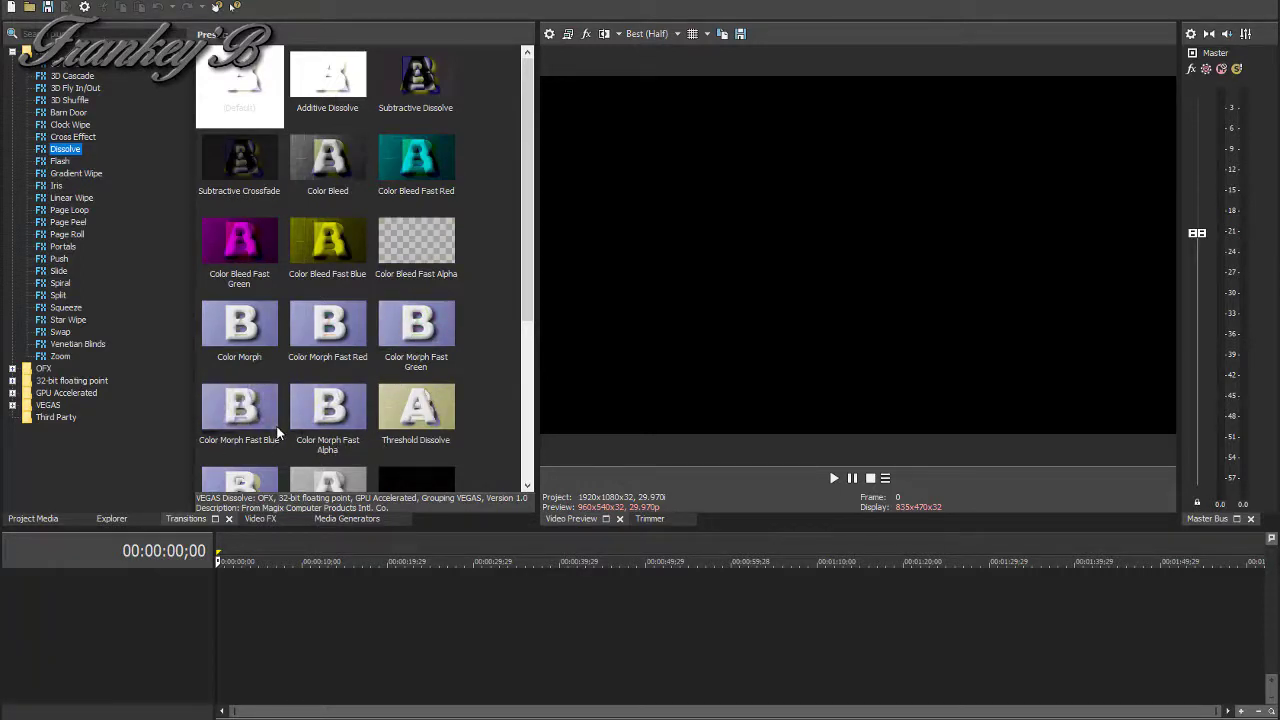
click(258, 519)
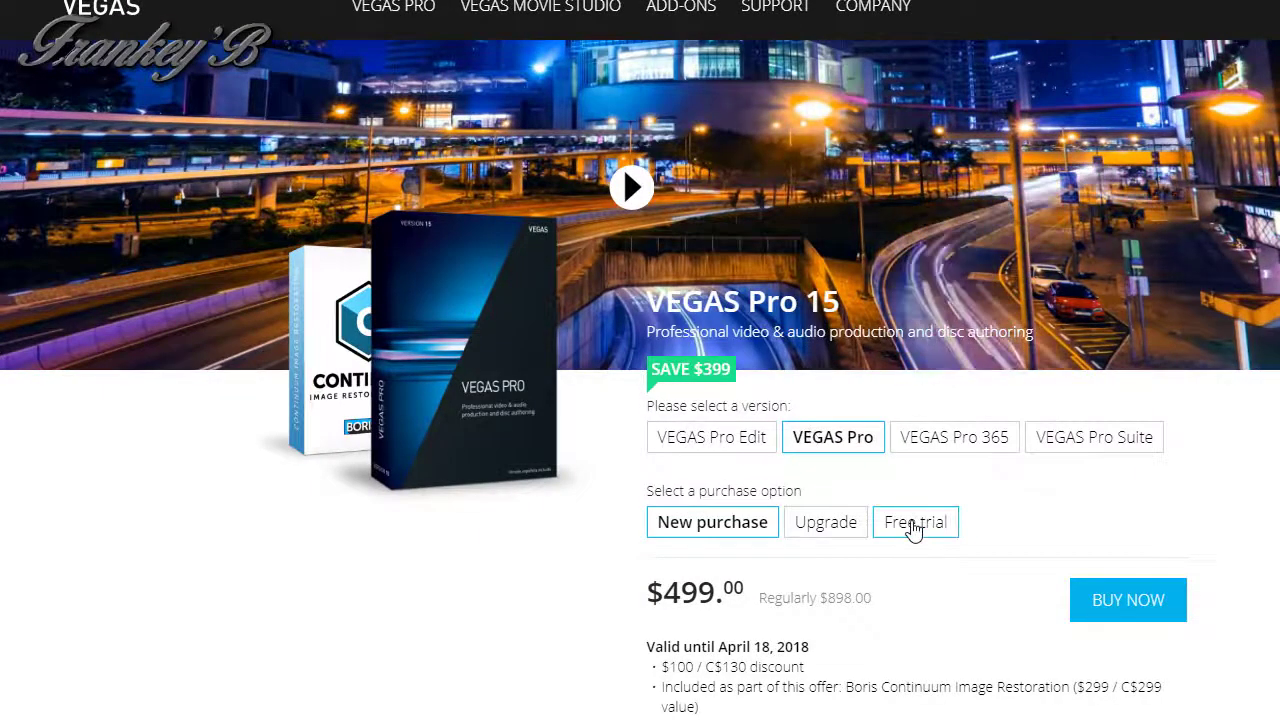
Step: Choose the VEGAS Pro free trial and start its download to reach the download center
click(912, 535)
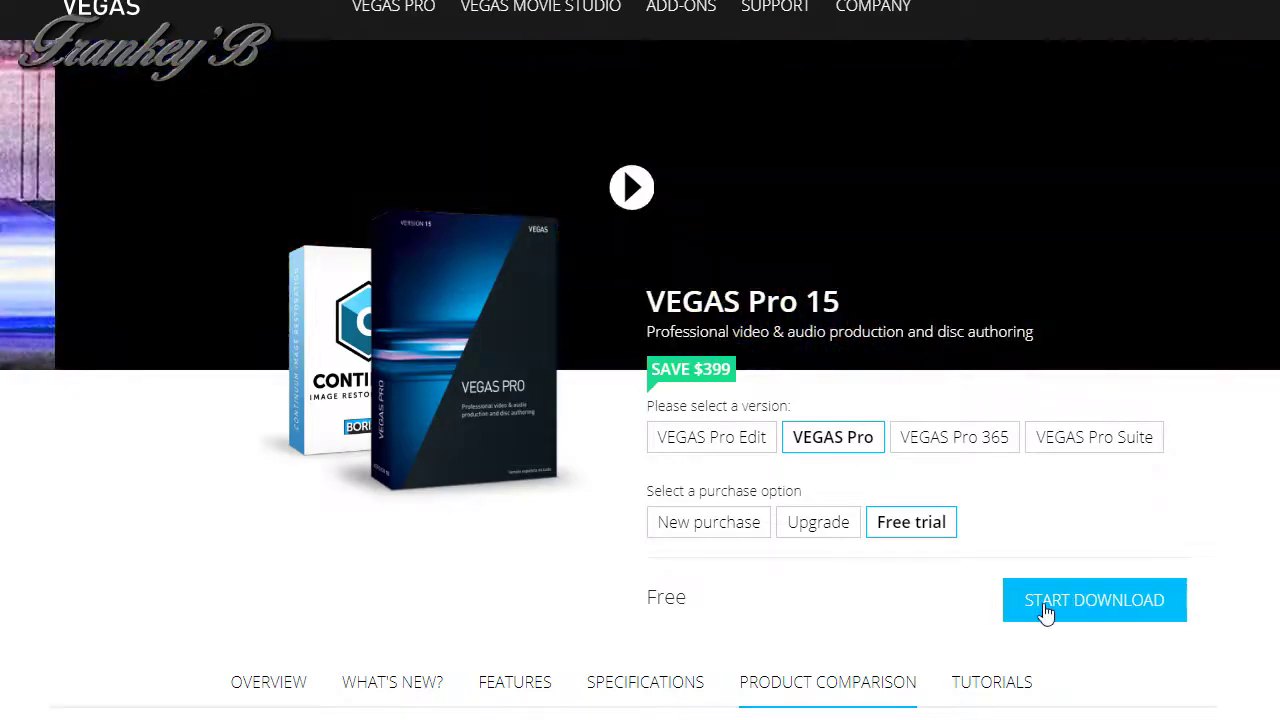
click(1045, 613)
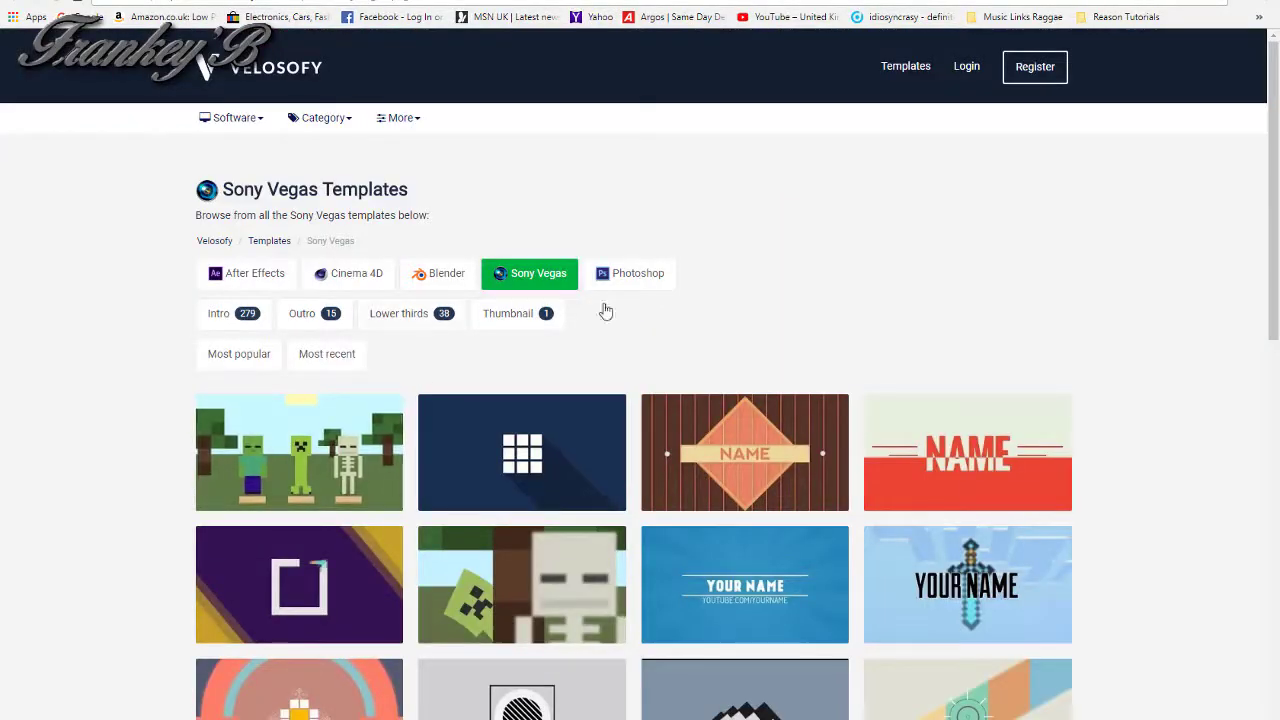
Step: Scroll the Sony Vegas templates, look at Free 2D Intro #34, then return to the list
scroll(754, 330, down, 4)
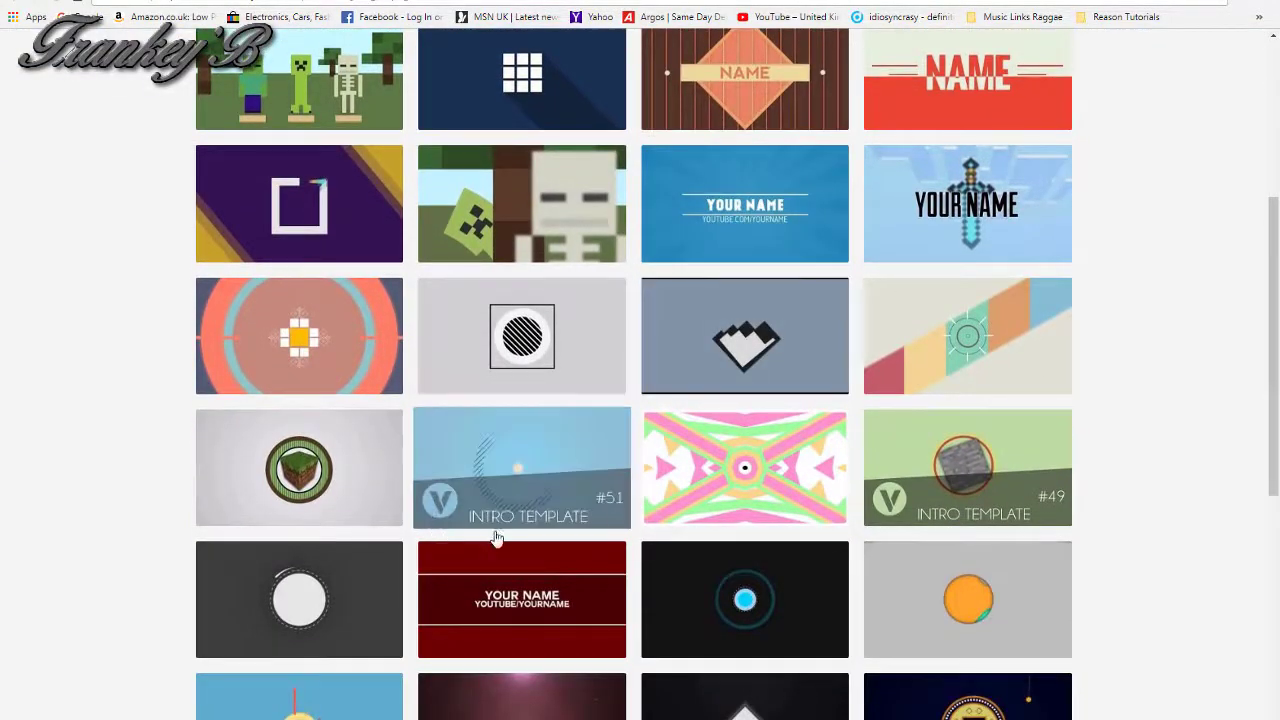
scroll(735, 480, down, 2)
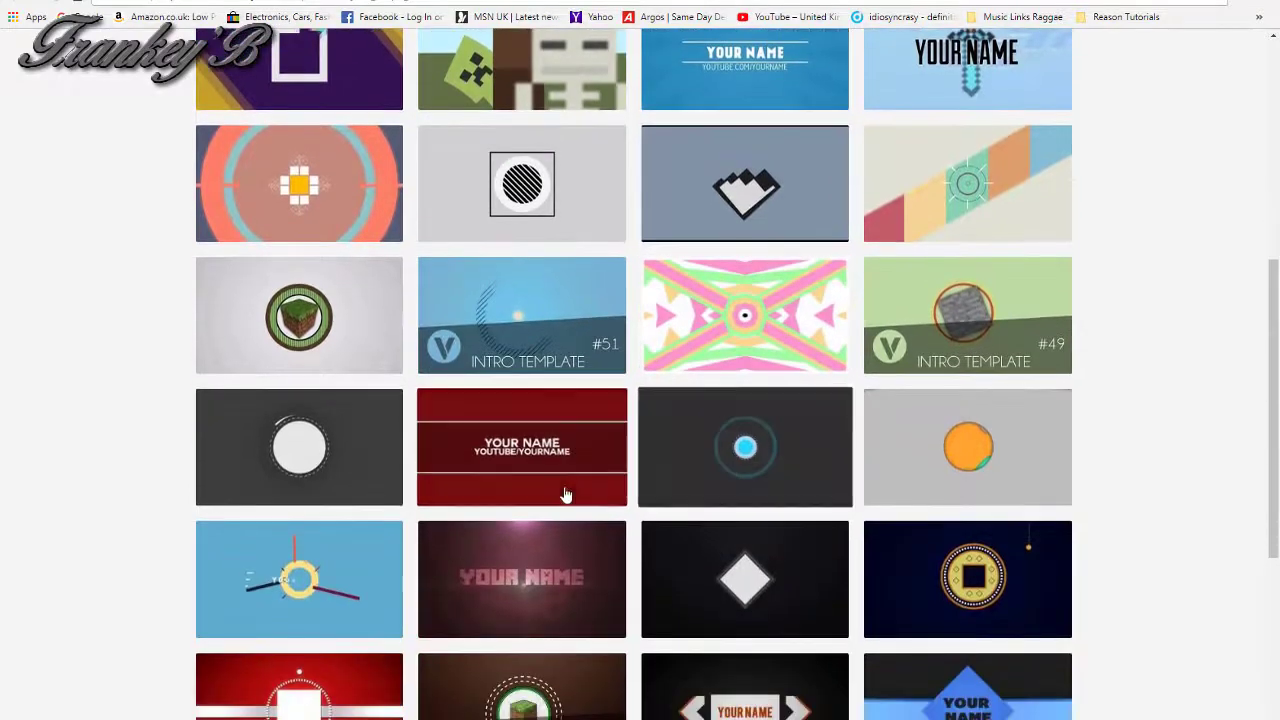
scroll(580, 480, down, 2)
scroll(585, 465, down, 3)
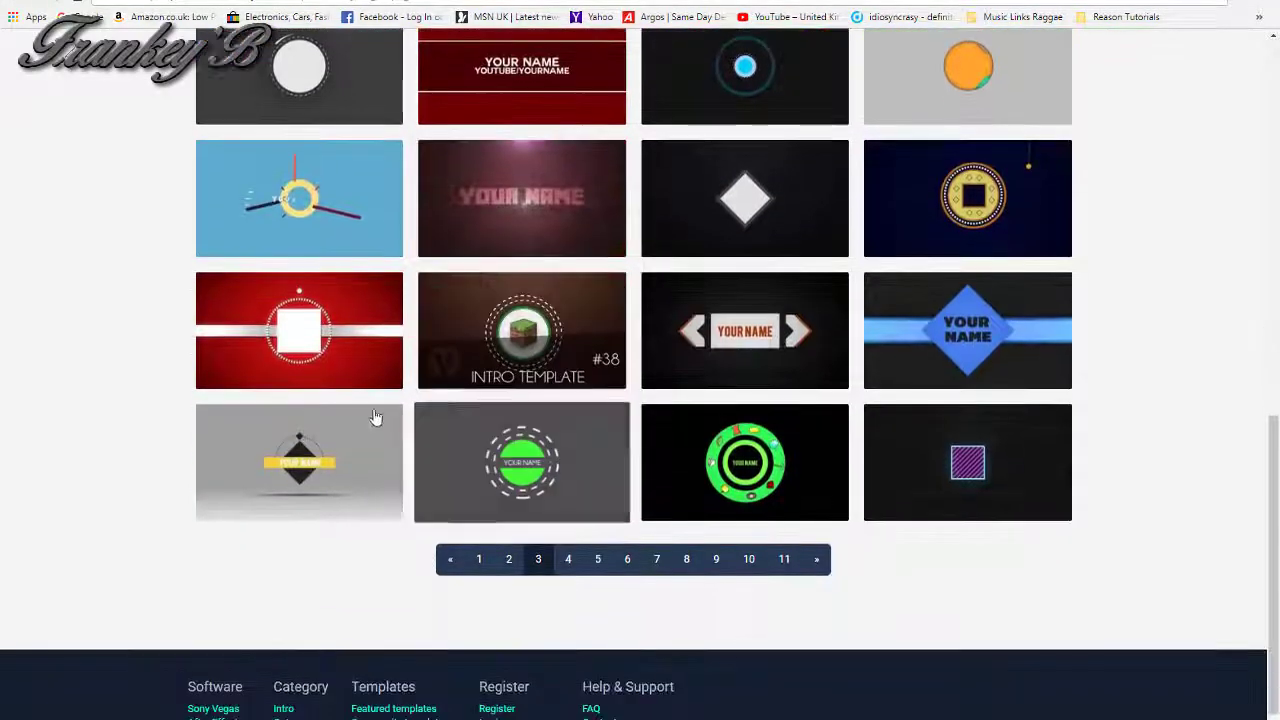
click(485, 455)
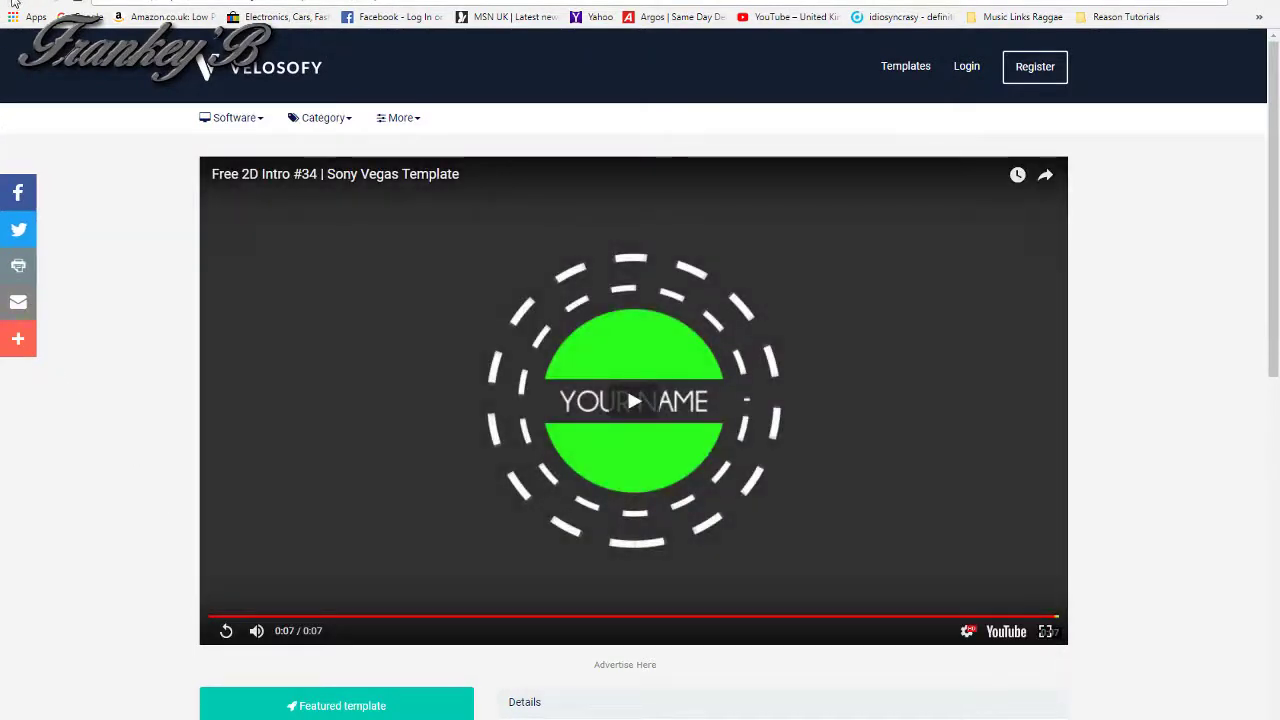
key(alt+Left)
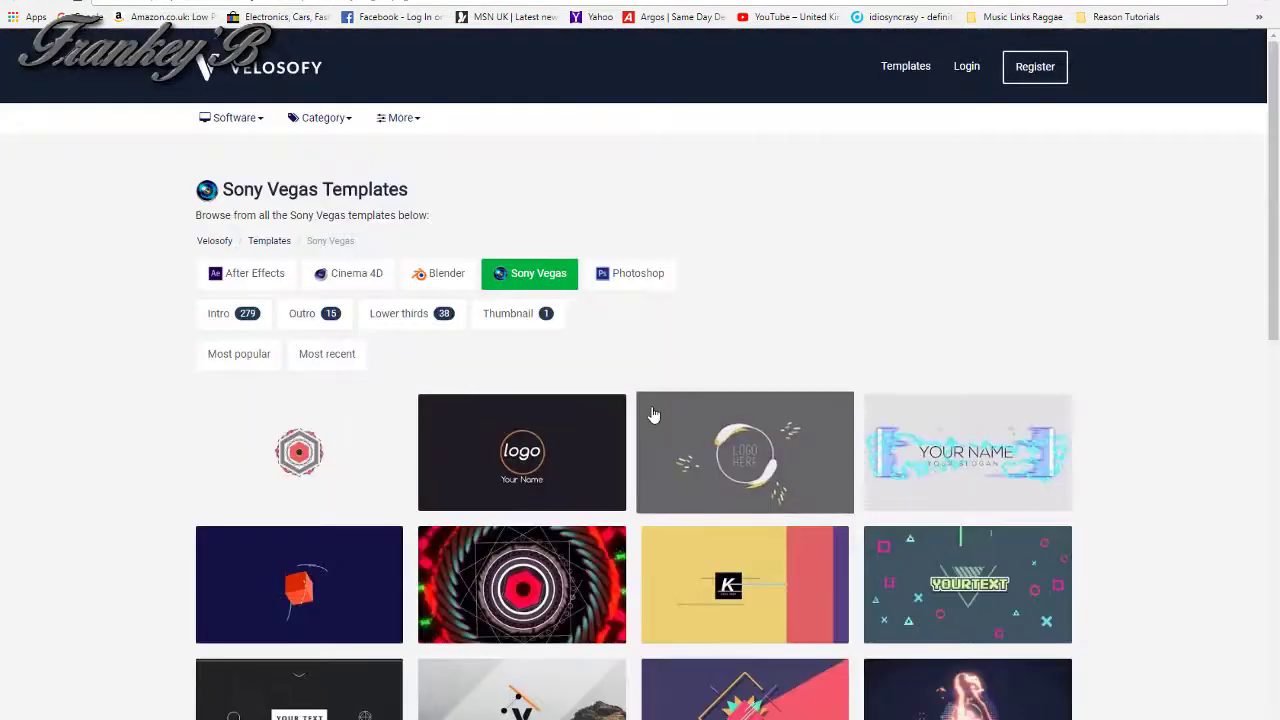
Step: Open the Free 2D Intro #92 template page and play its preview video
scroll(600, 390, down, 2)
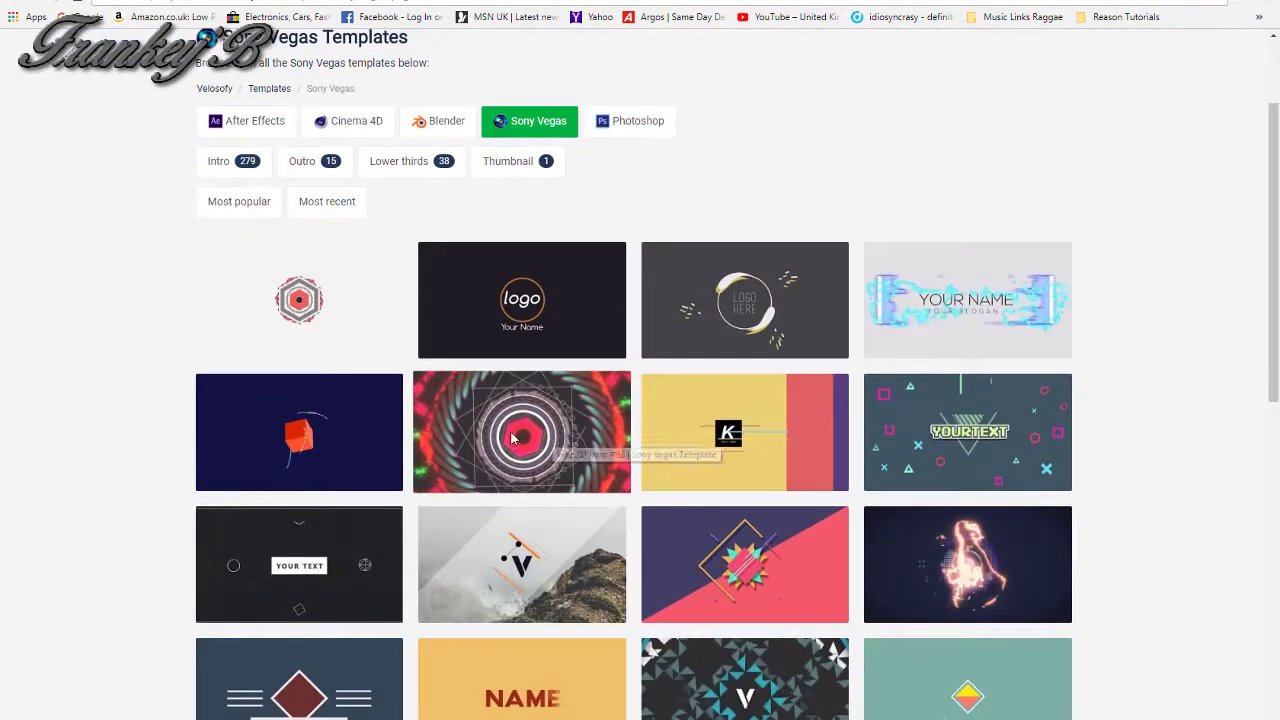
click(513, 439)
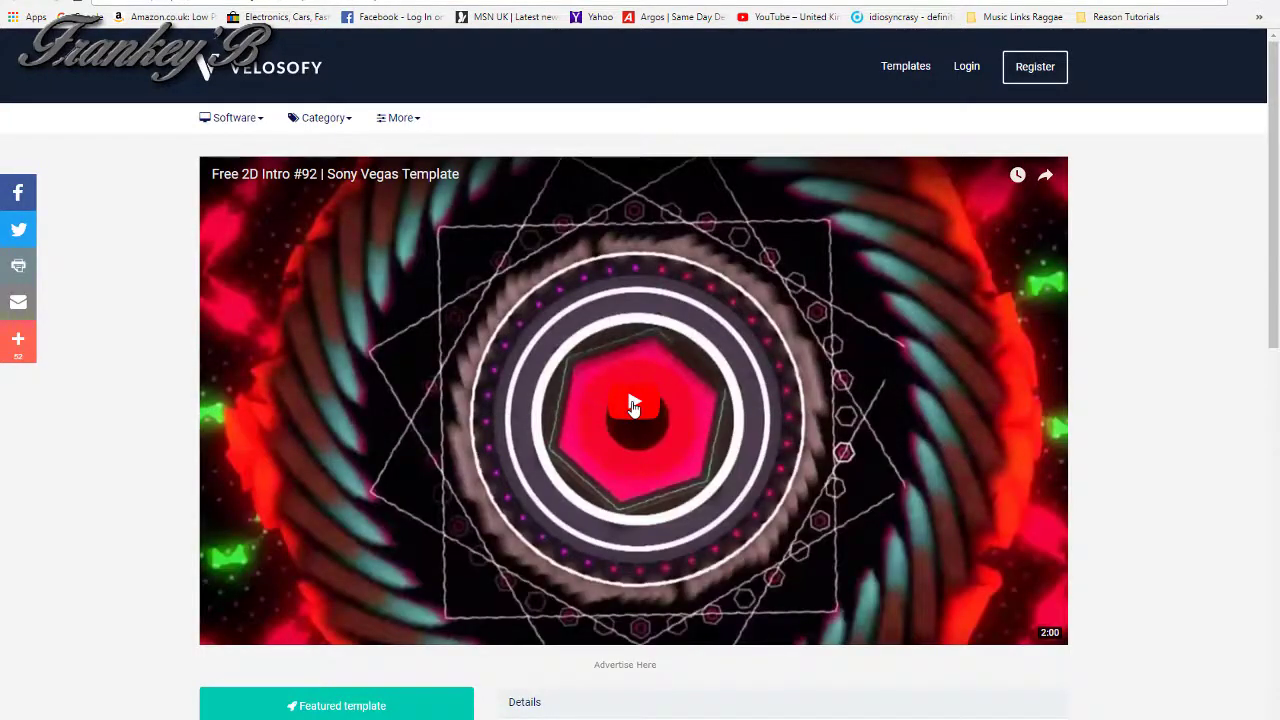
click(633, 405)
scroll(645, 405, down, 2)
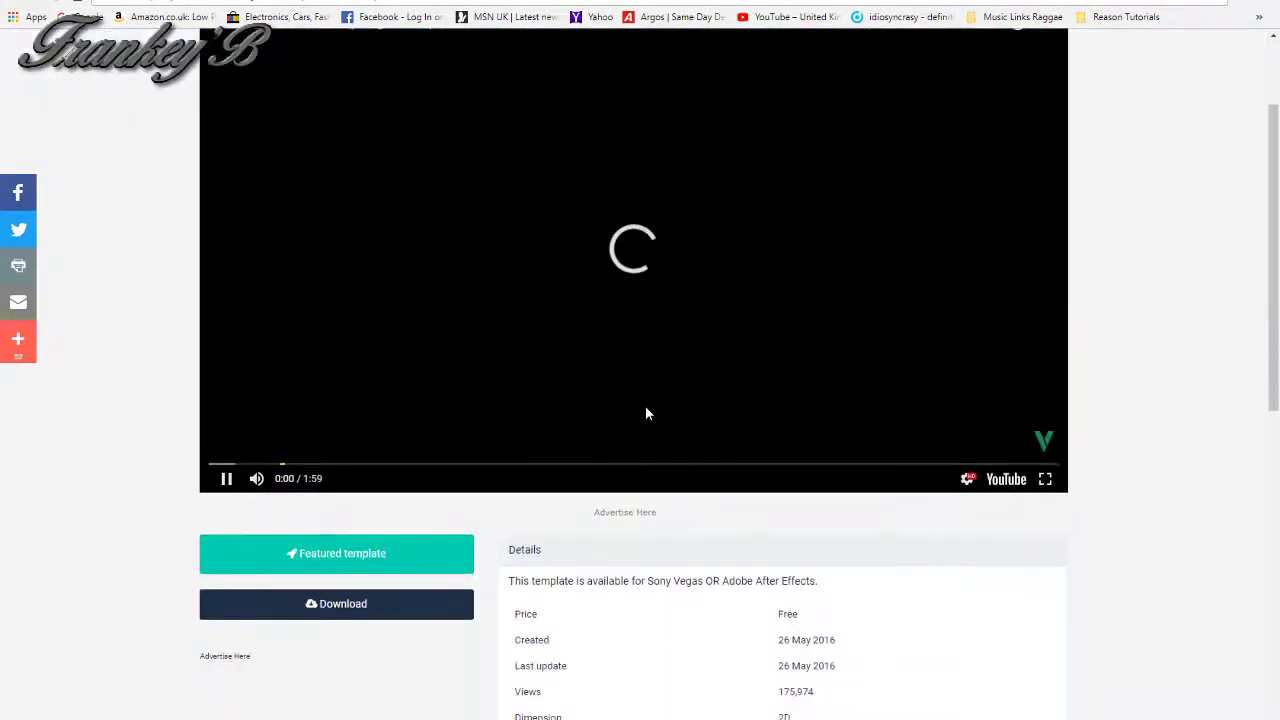
scroll(645, 405, up, 1)
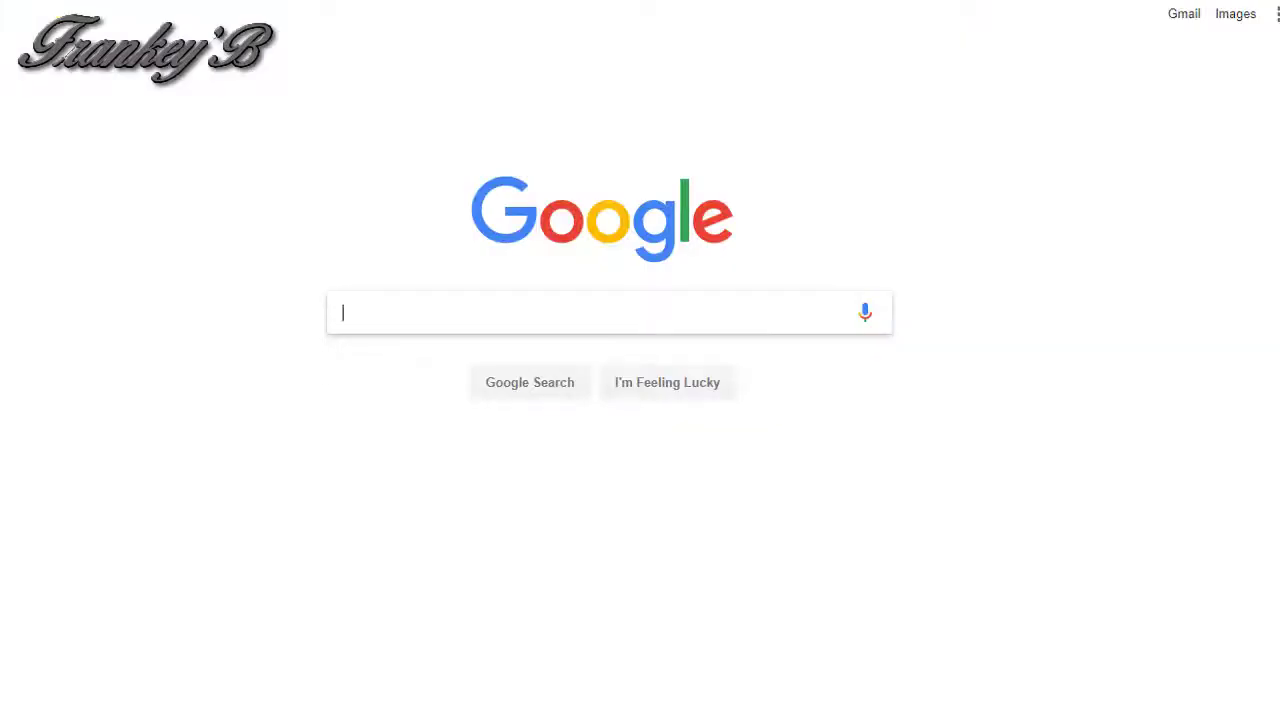
Step: Search Google for 'sony vegas sample templates' using the suggestion under 'sony'
text(son)
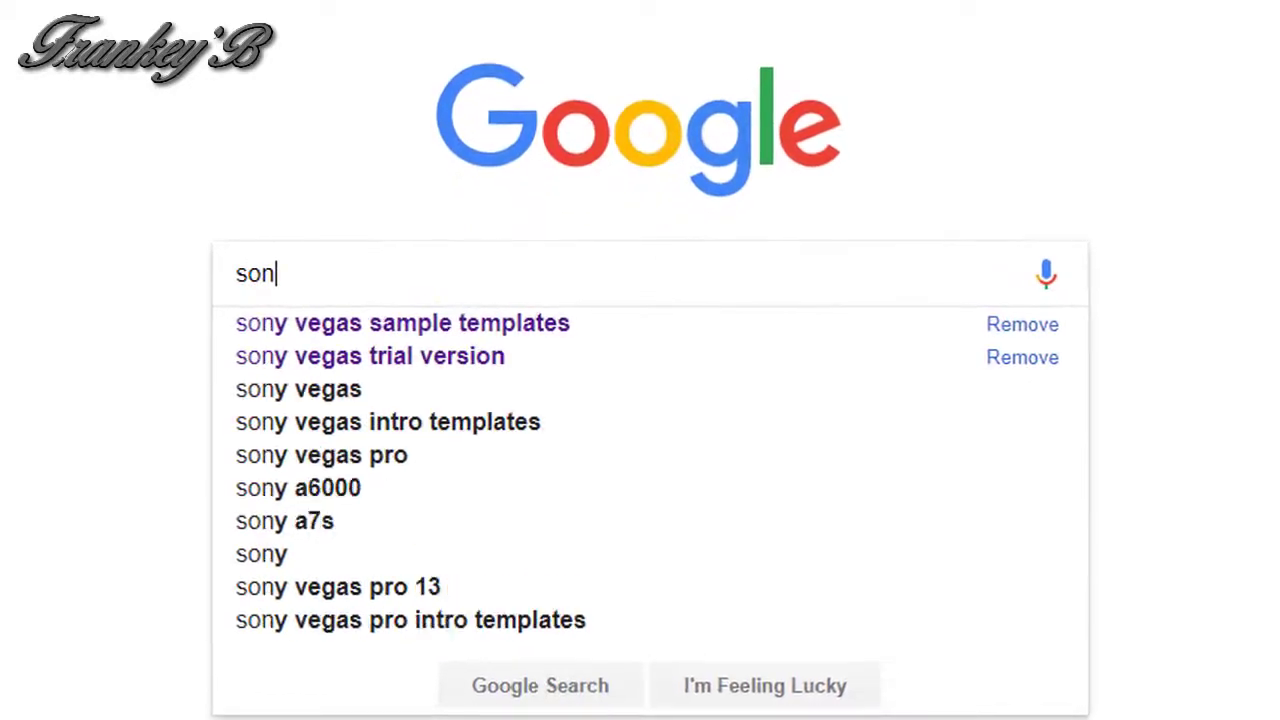
text(y)
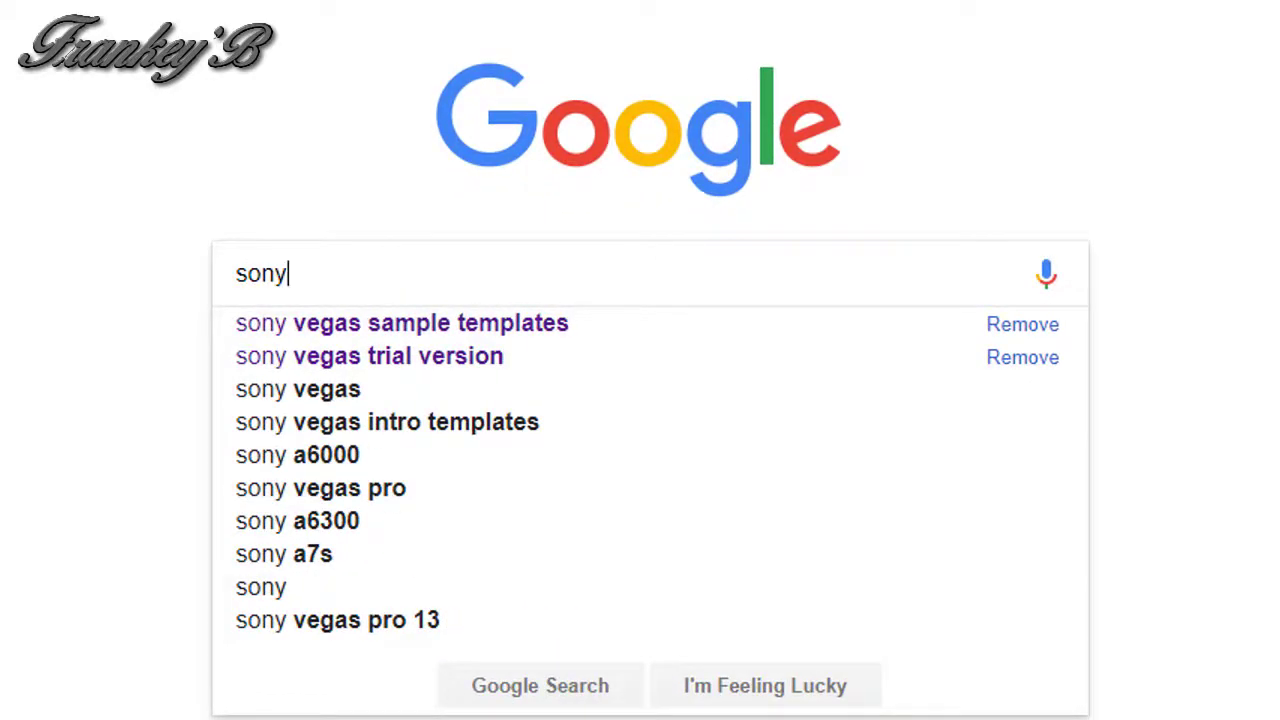
key(Down)
key(Return)
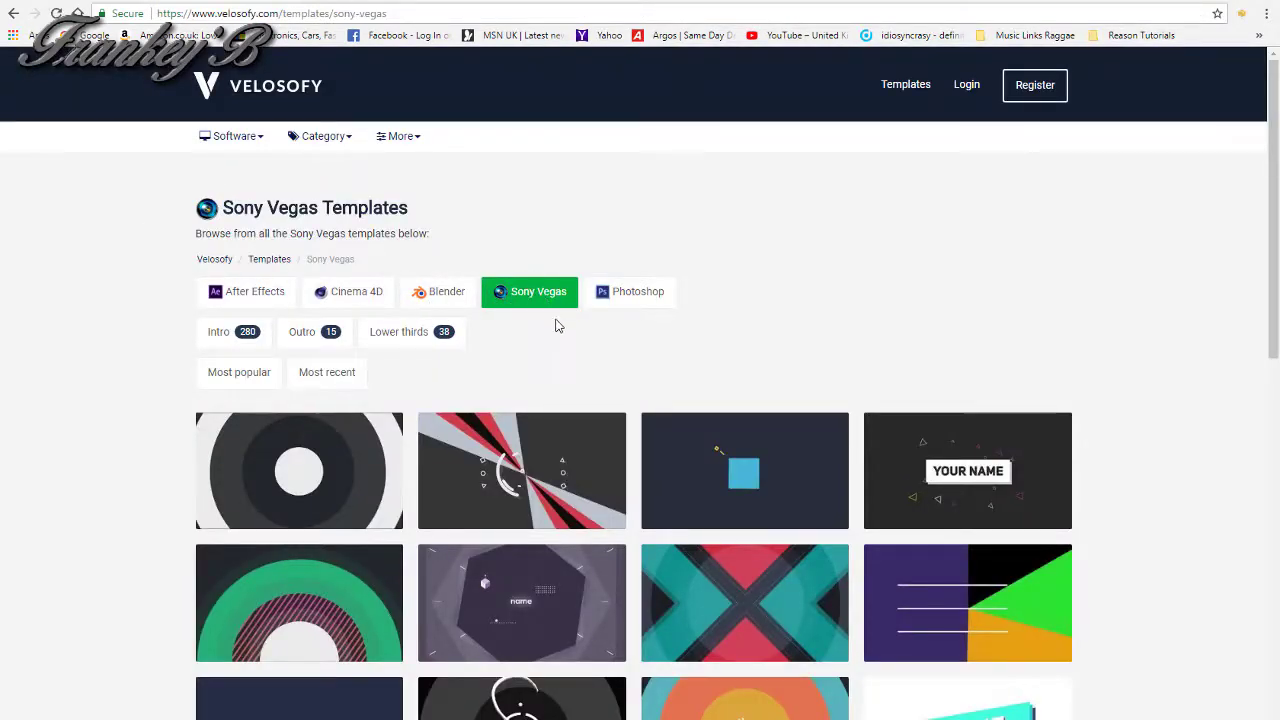
Step: Go to page 2 of the Sony Vegas templates and open the Free 2D Intro #92 download page
scroll(540, 330, down, 3)
scroll(497, 340, down, 2)
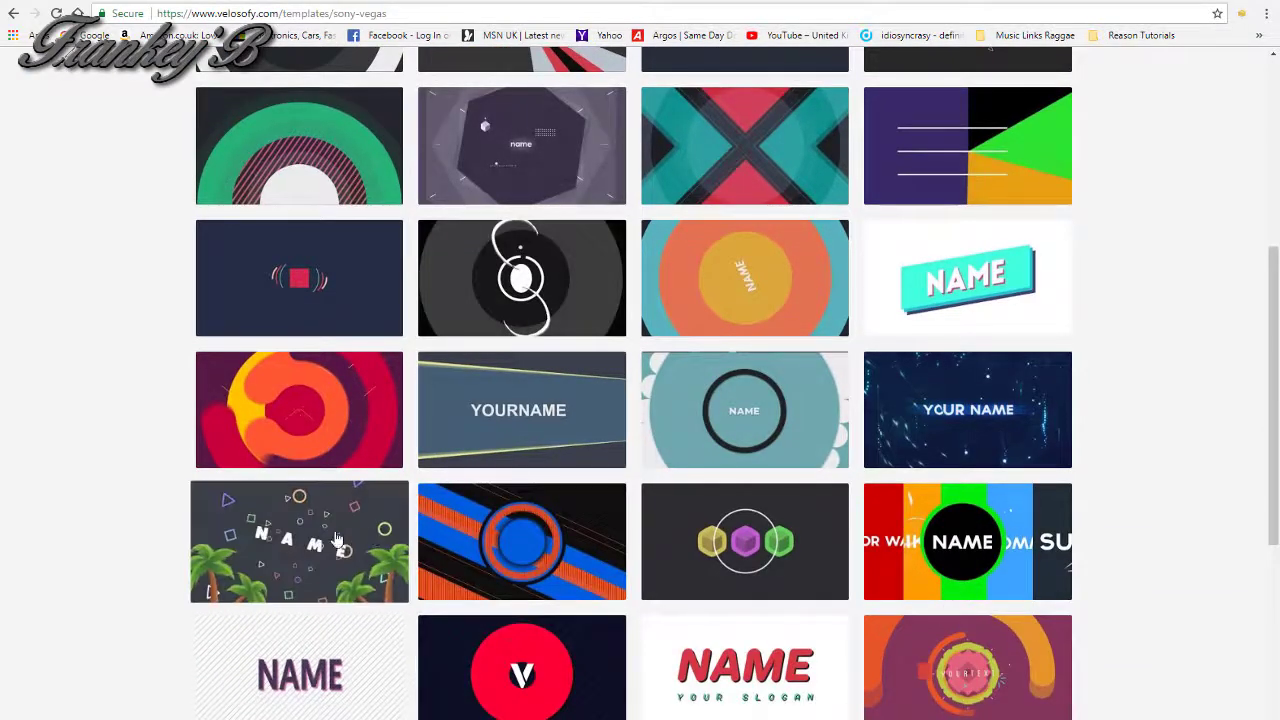
scroll(840, 562, down, 1)
scroll(830, 567, down, 3)
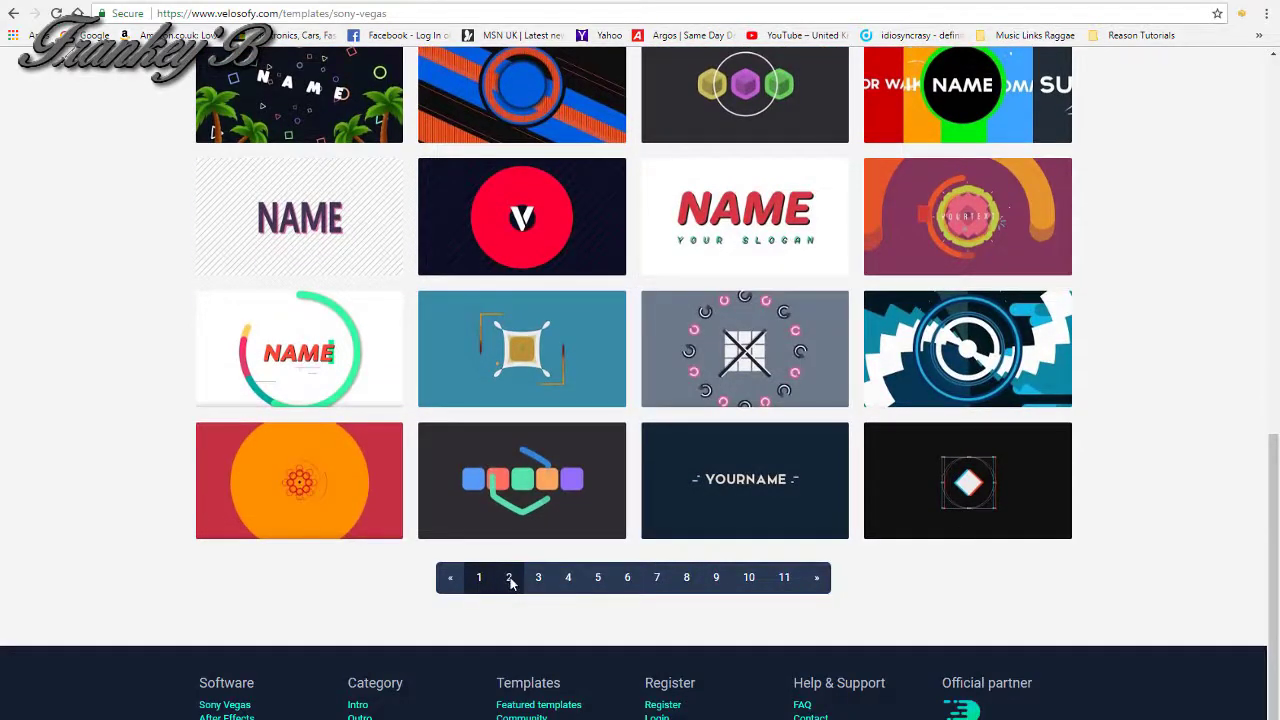
click(509, 578)
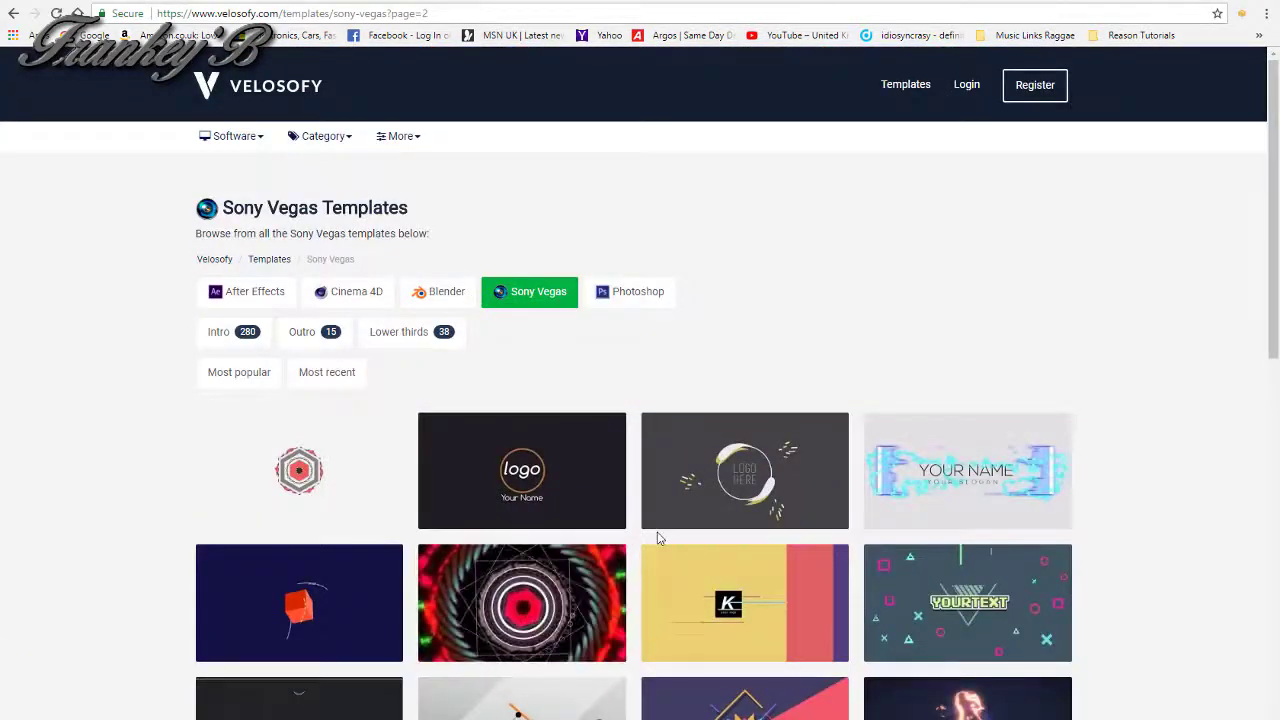
scroll(655, 540, down, 2)
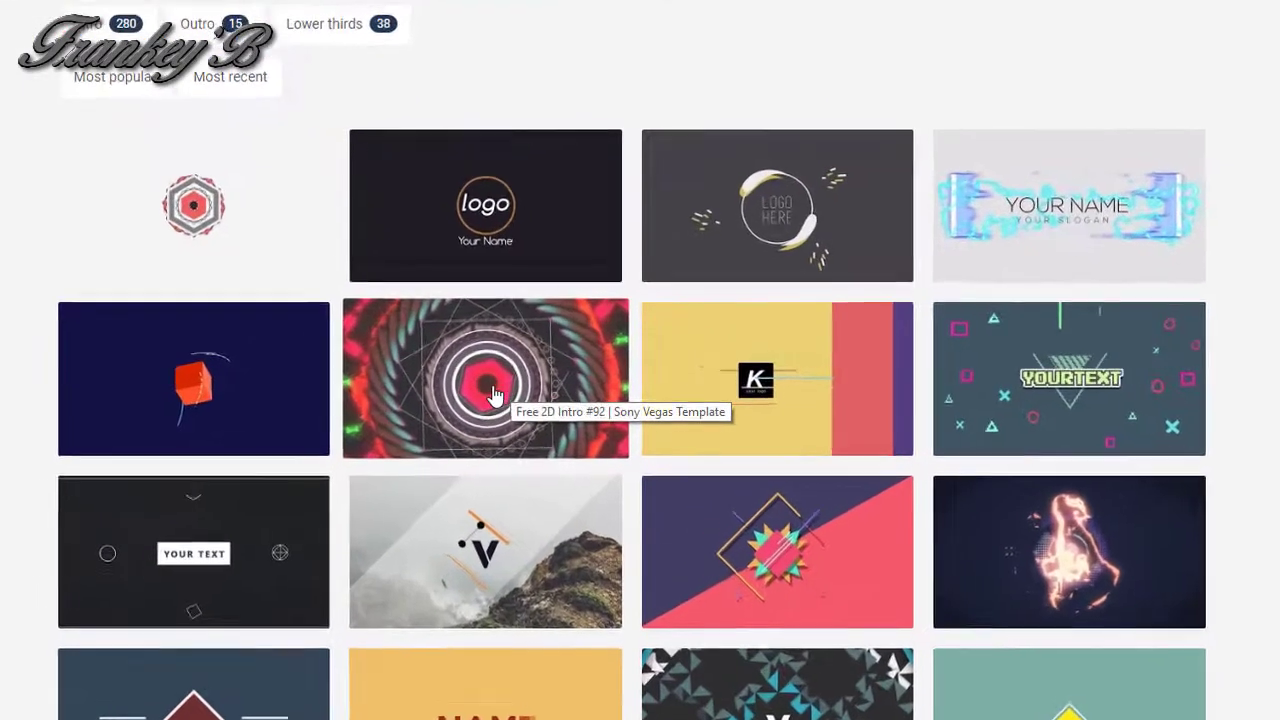
click(531, 385)
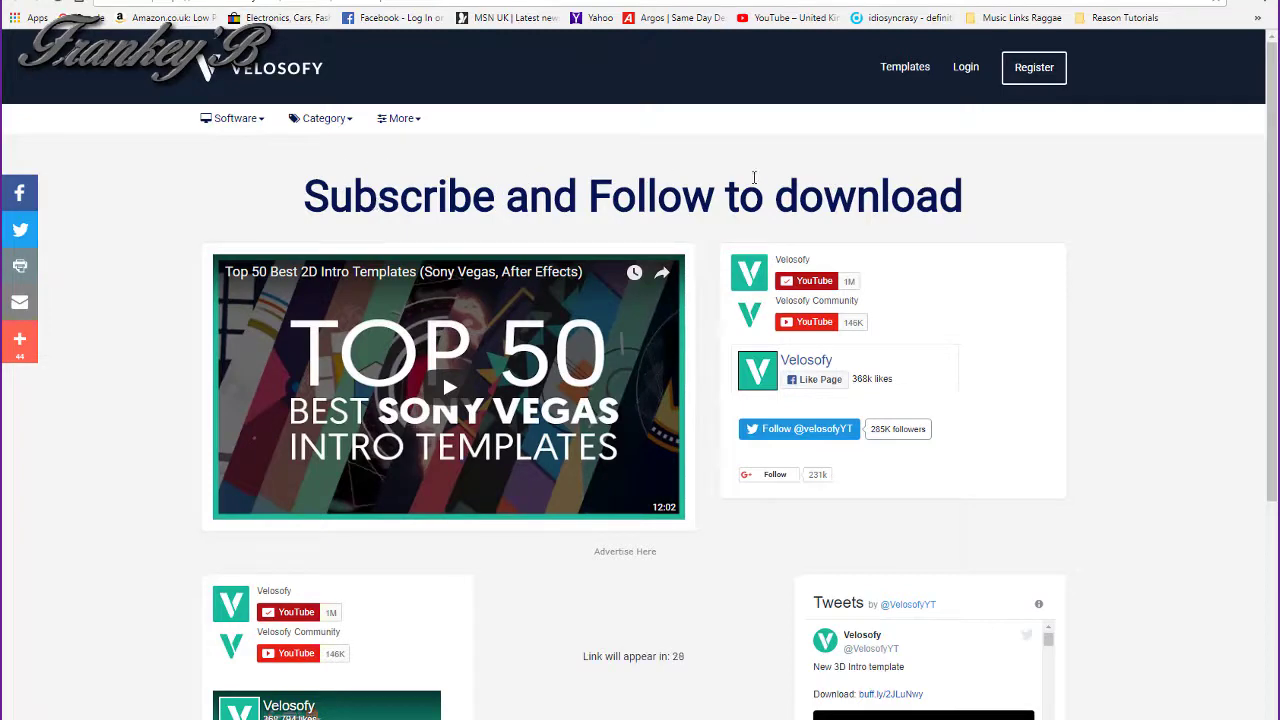
Step: Scroll the 'Subscribe and Follow to download' page while the download-link countdown runs
scroll(752, 370, down, 3)
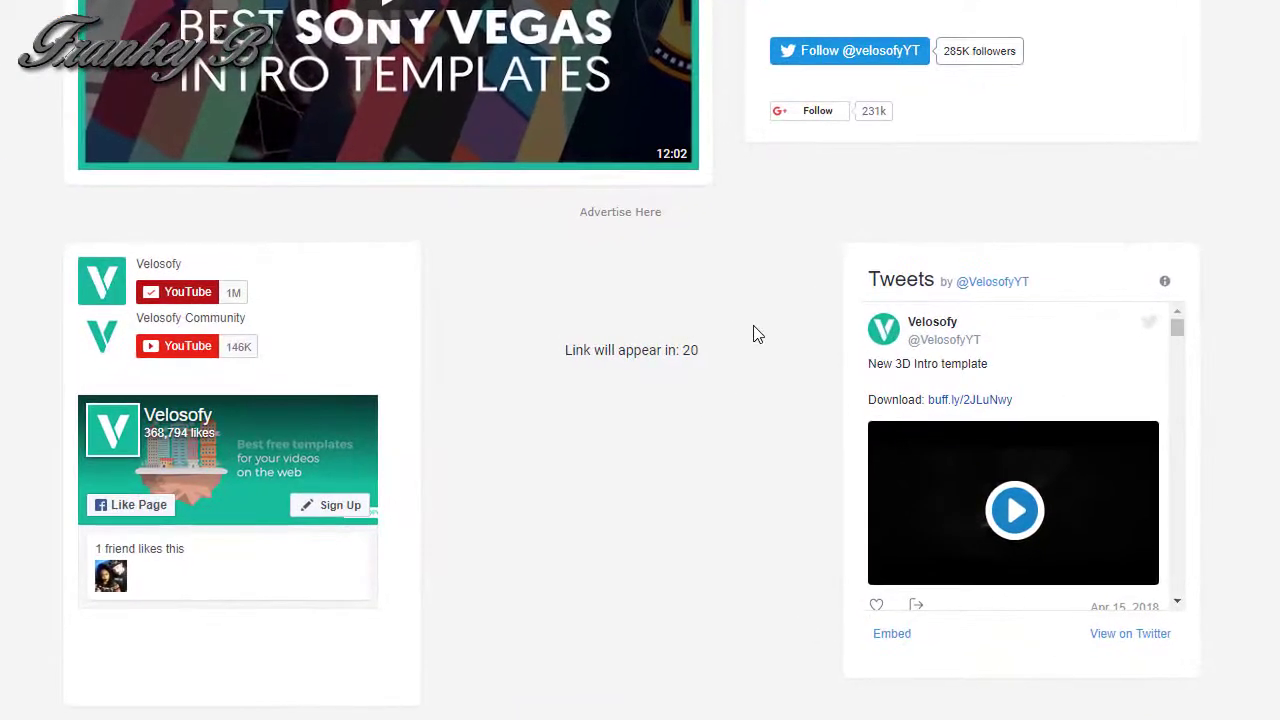
scroll(758, 335, down, 1)
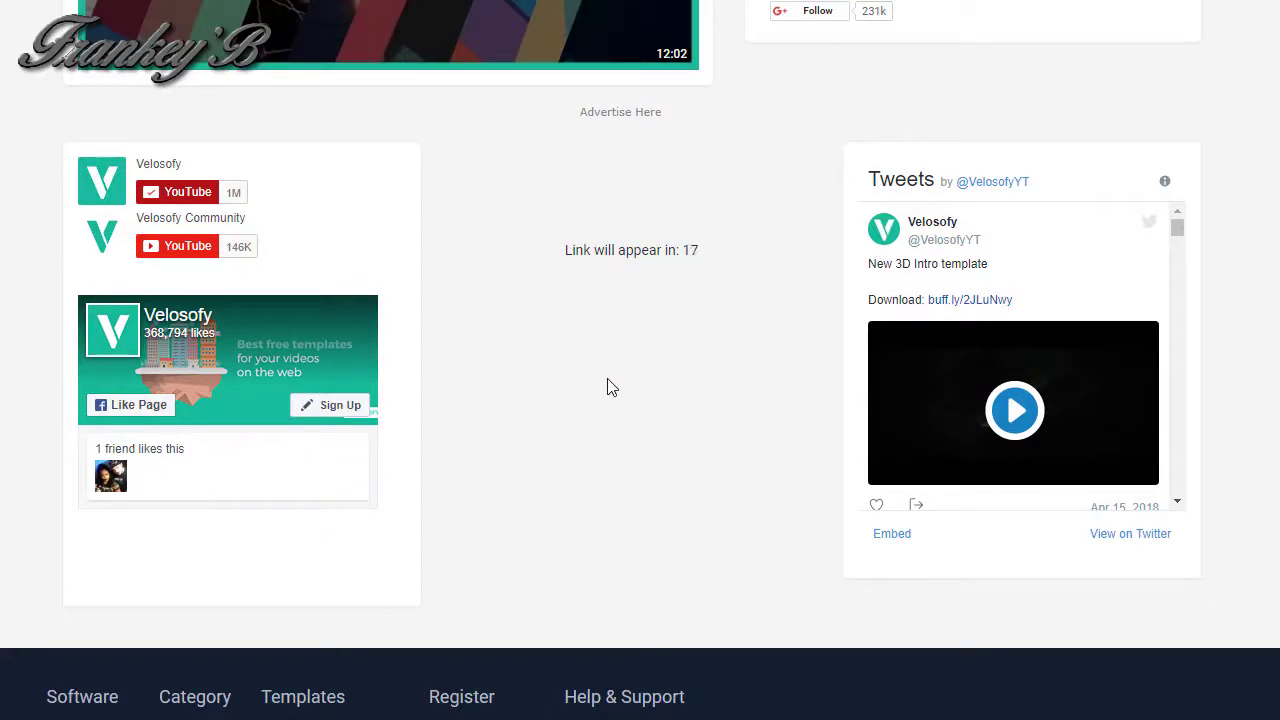
scroll(608, 410, up, 2)
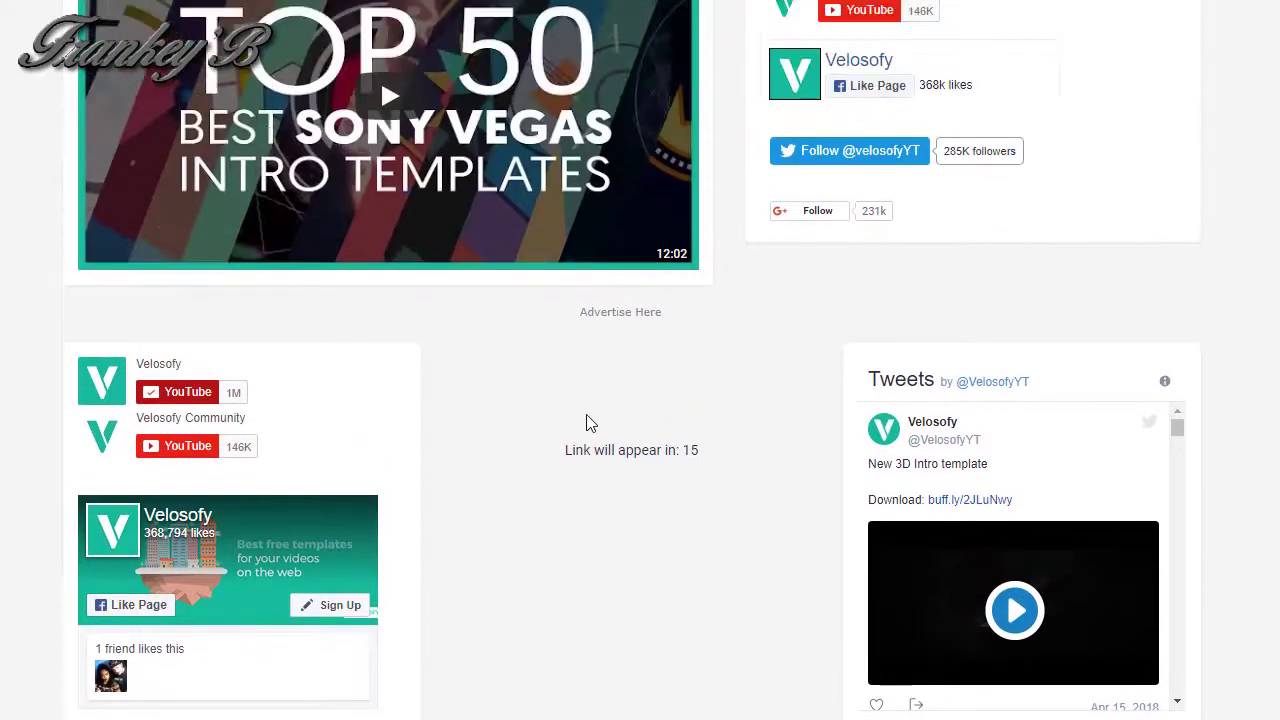
scroll(585, 523, up, 2)
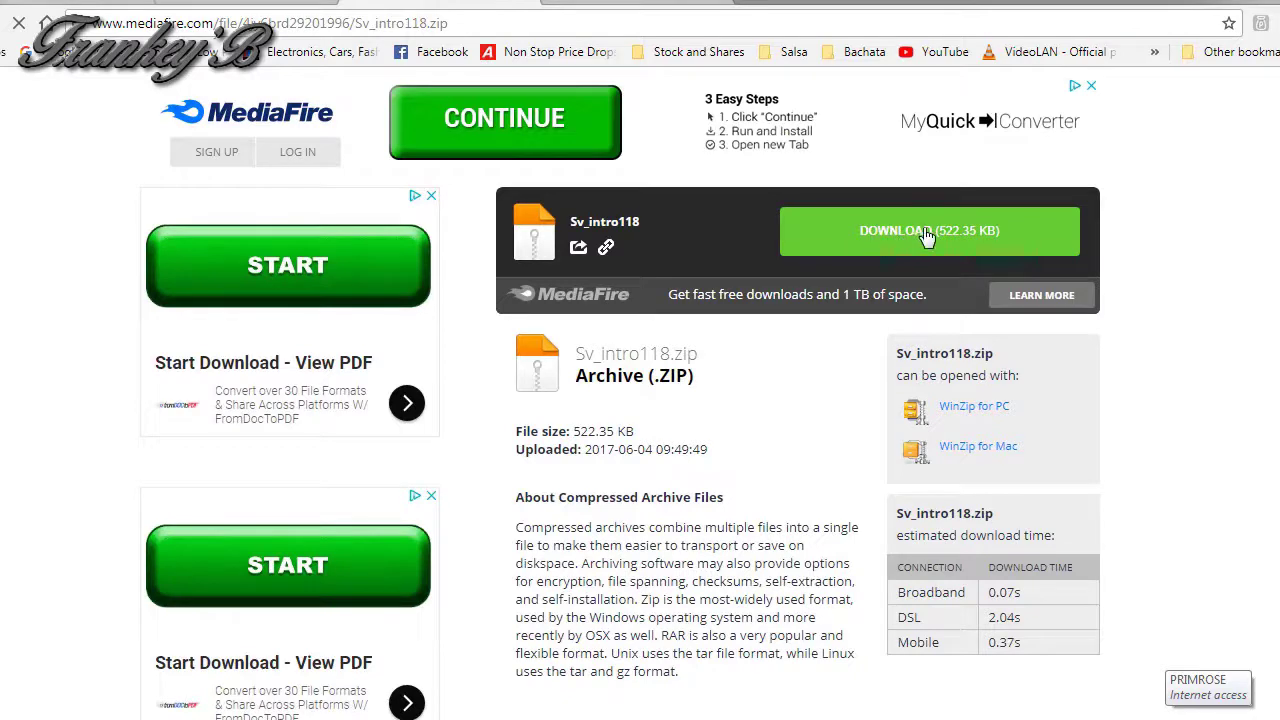
Step: Download Sv_intro118.zip from MediaFire and close the browser to return to VEGAS Pro
click(928, 235)
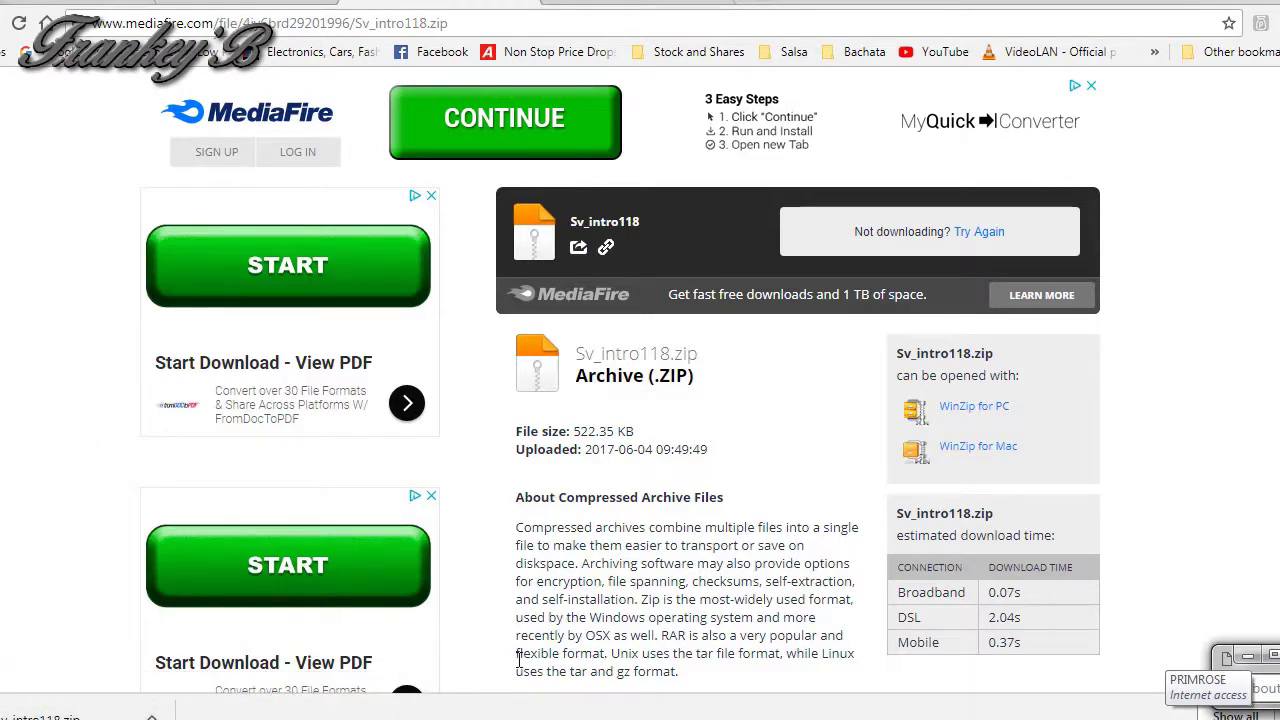
click(1256, 8)
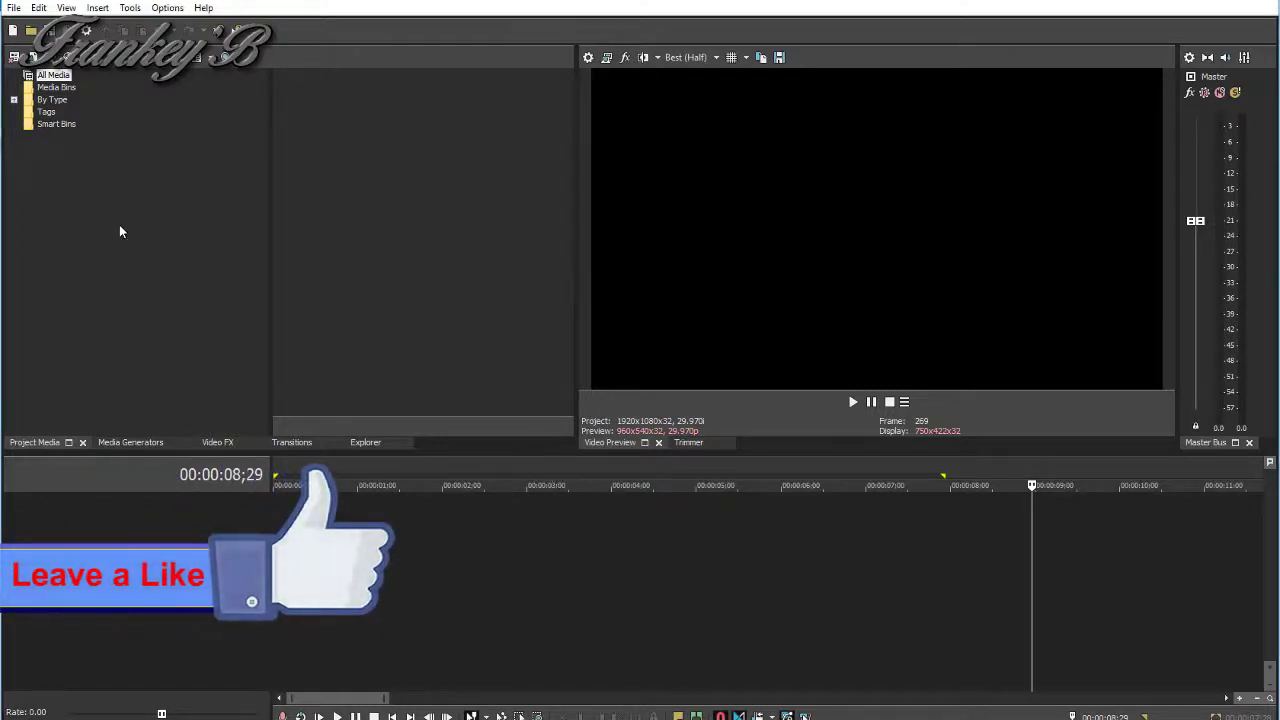
Step: Open OpenThis.veg from the Sv_intro92\2dintro92 folder, loading its text, clip.wmv and audio.wav tracks
click(14, 7)
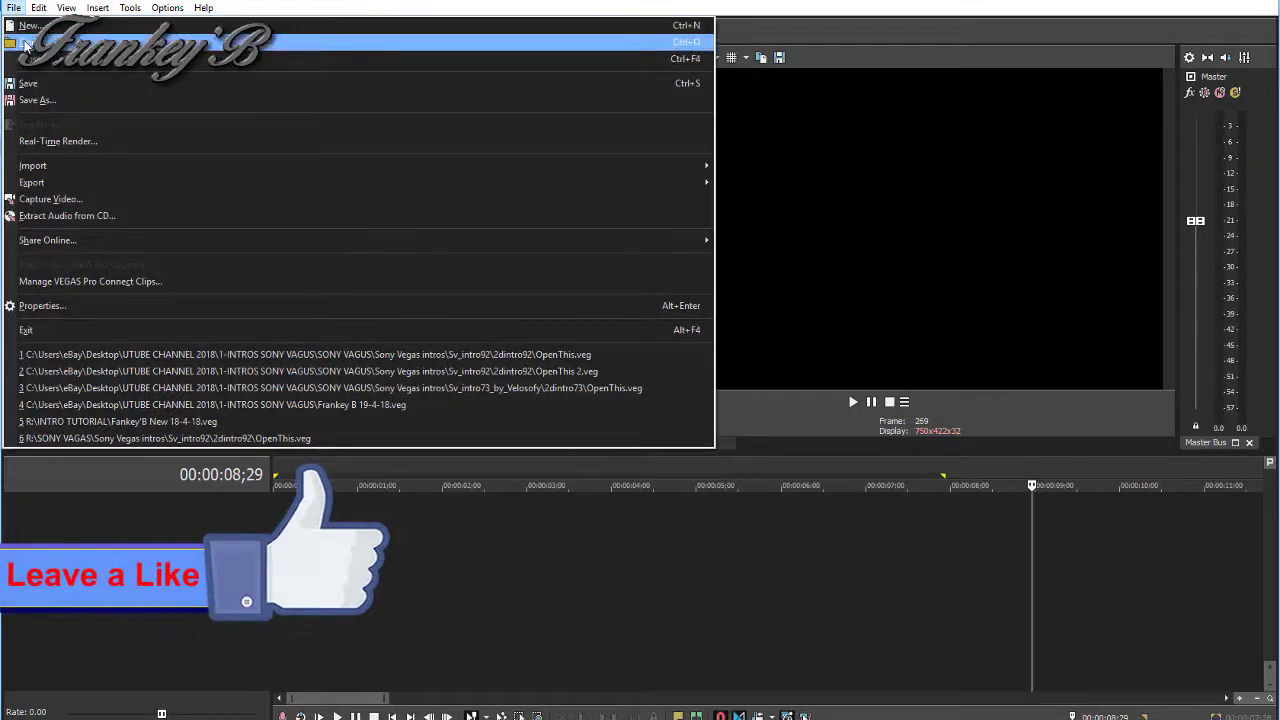
key(Escape)
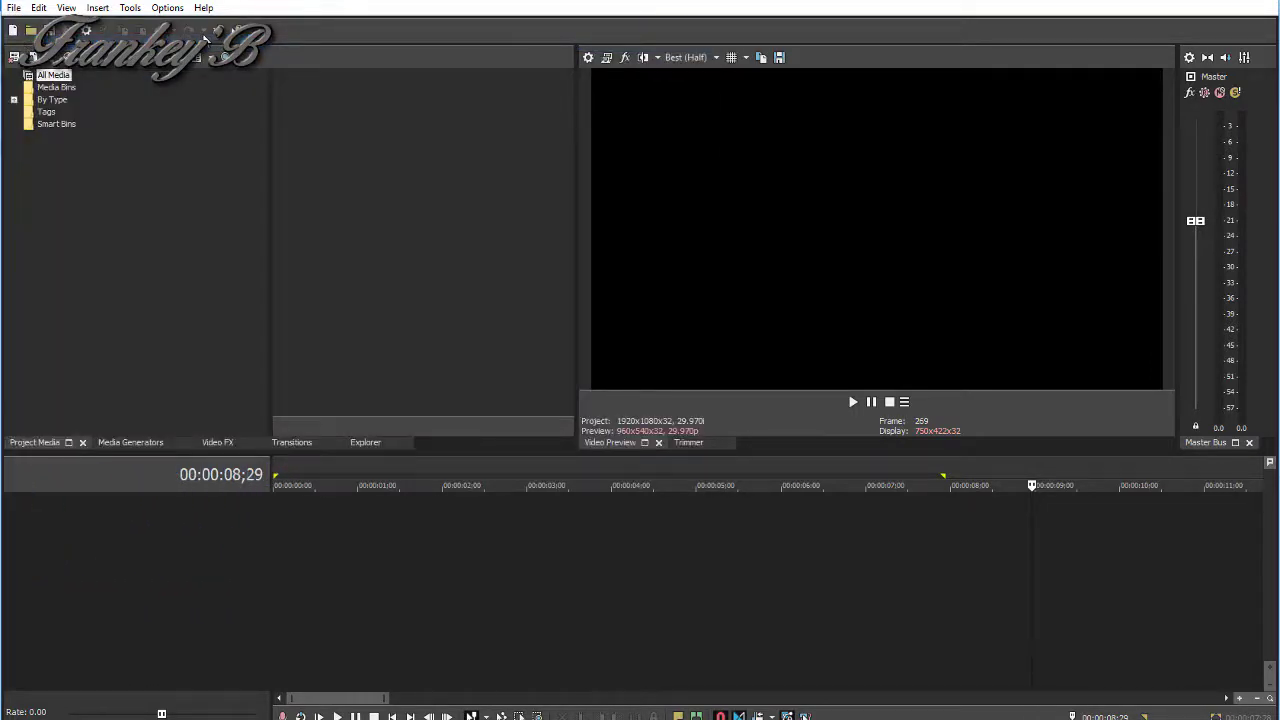
key(ctrl+o)
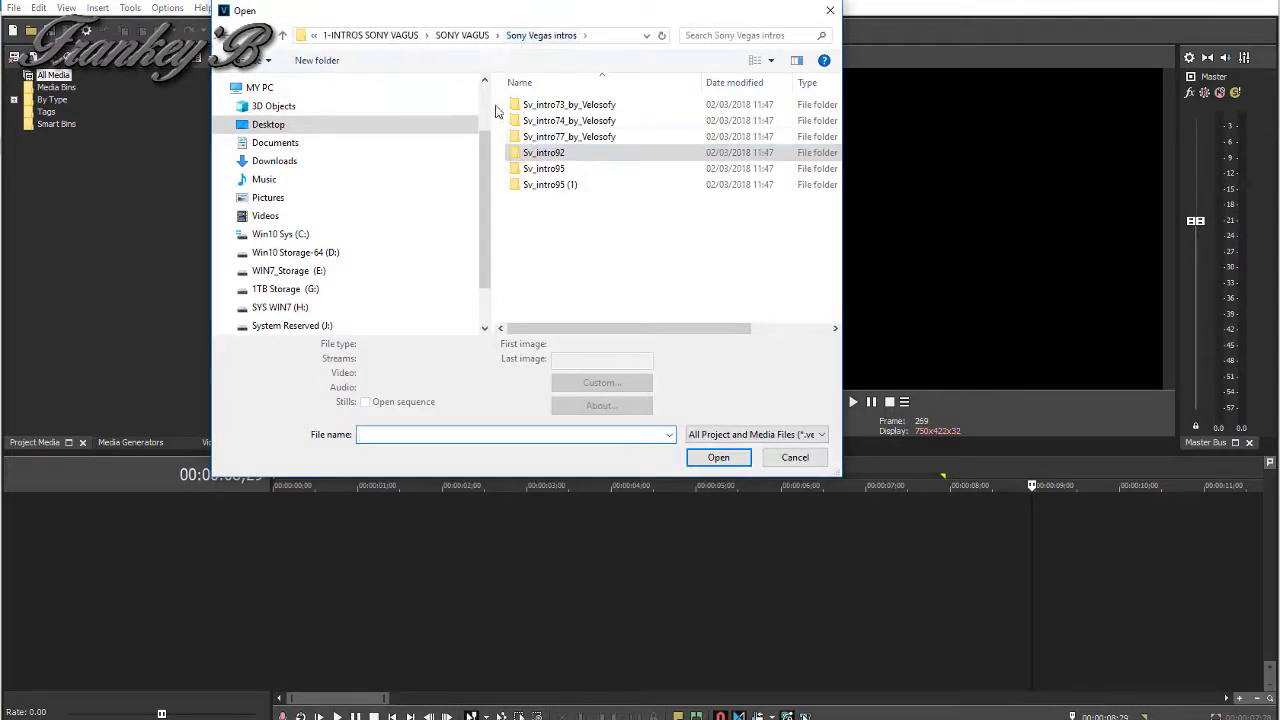
double_click(540, 153)
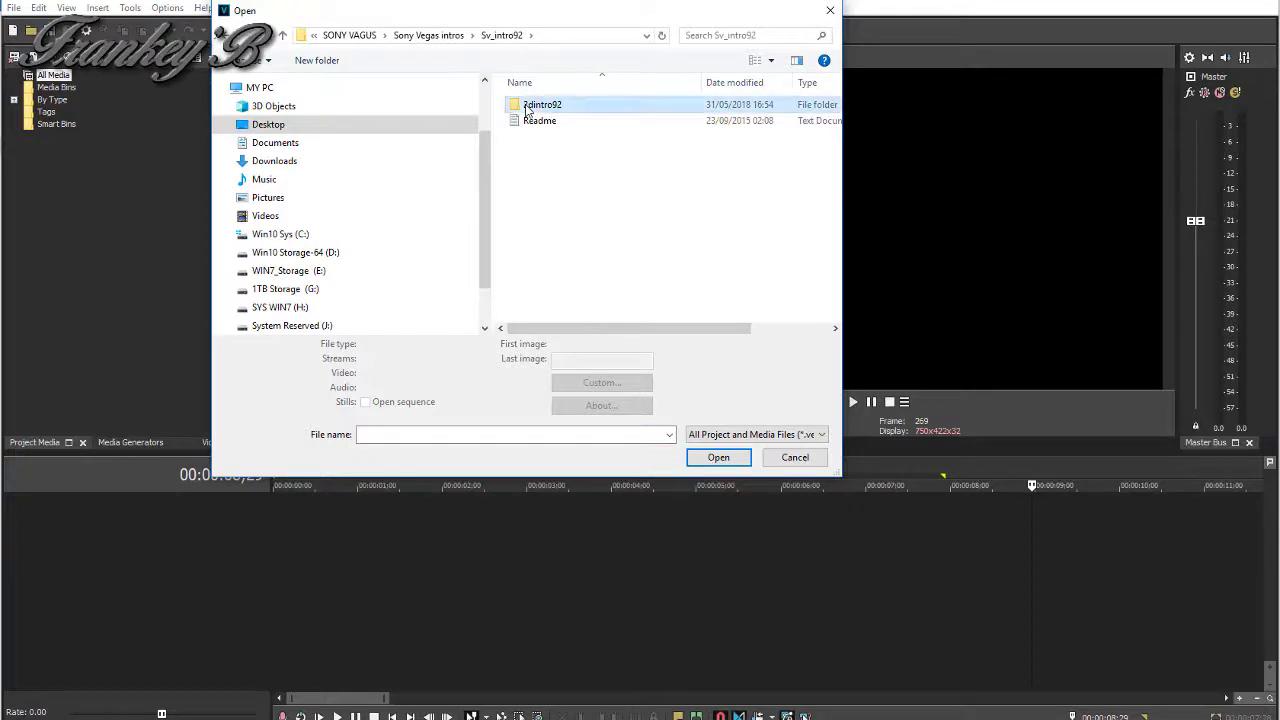
double_click(530, 106)
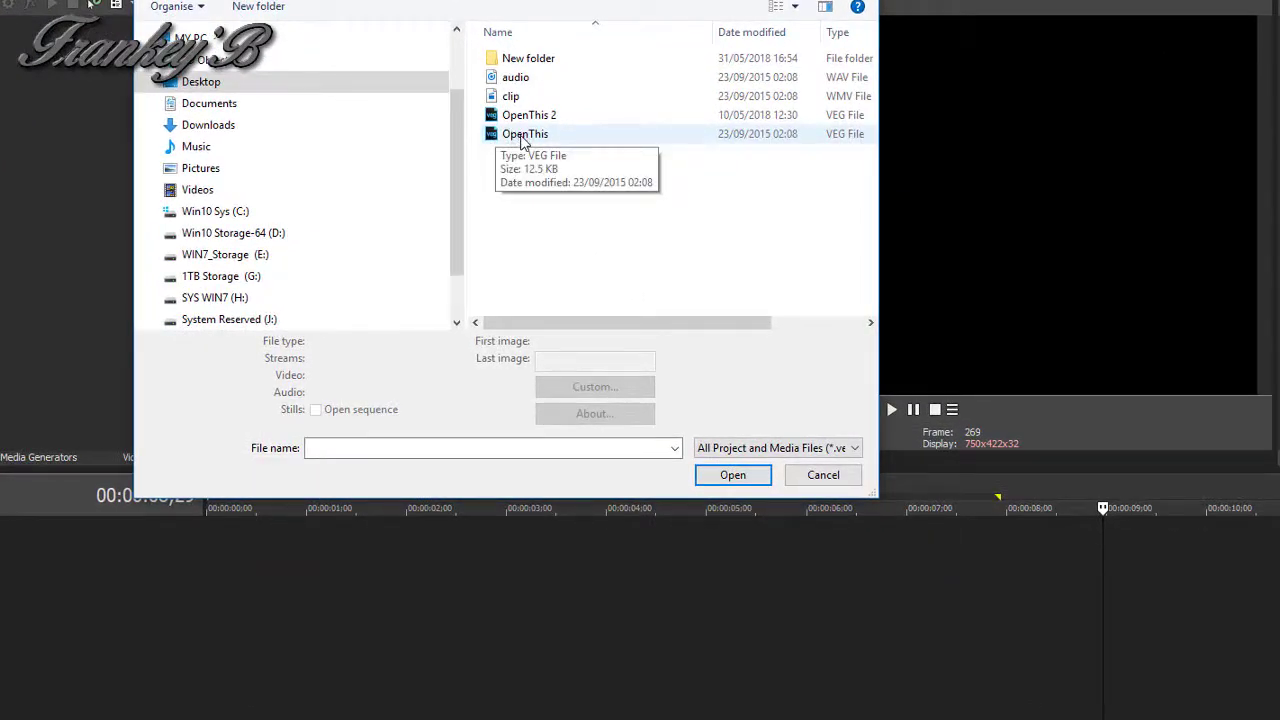
click(521, 138)
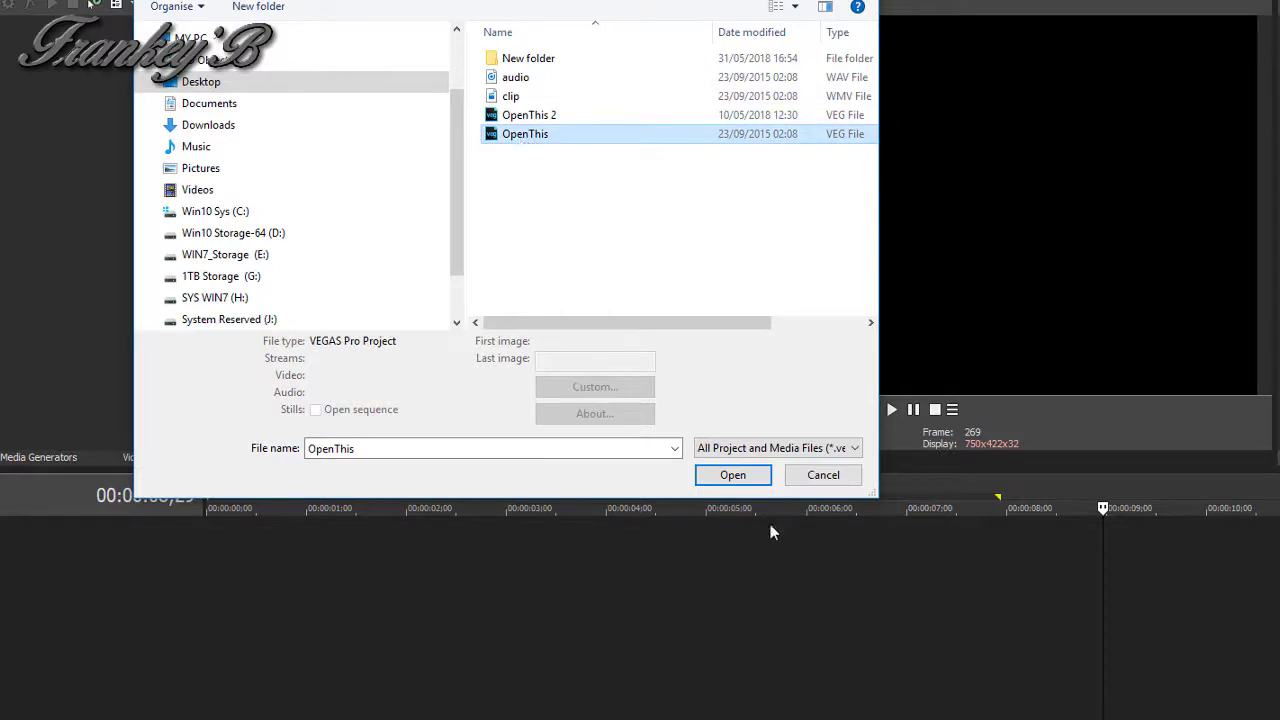
click(714, 476)
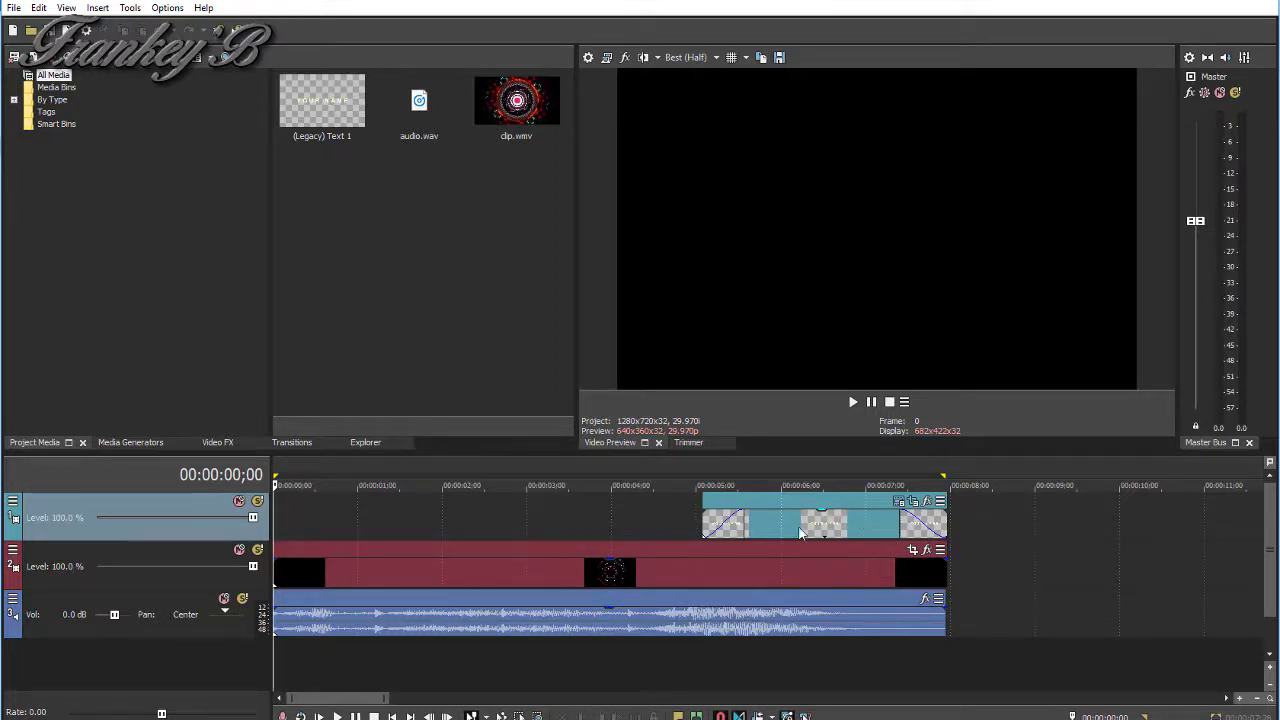
Step: Zoom the timeline to inspect the roughly 8-second intro and its text event
scroll(780, 527, down, 4)
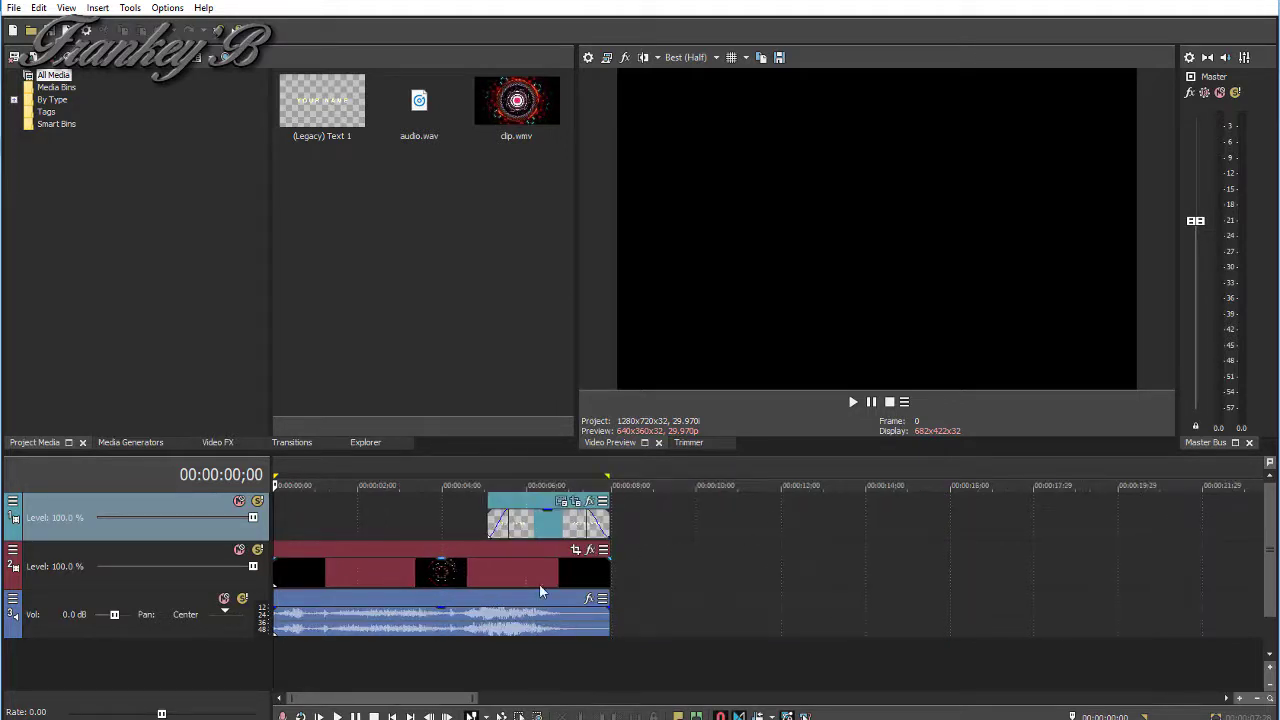
scroll(539, 585, down, 1)
scroll(538, 585, up, 1)
scroll(535, 582, up, 1)
scroll(535, 582, up, 1)
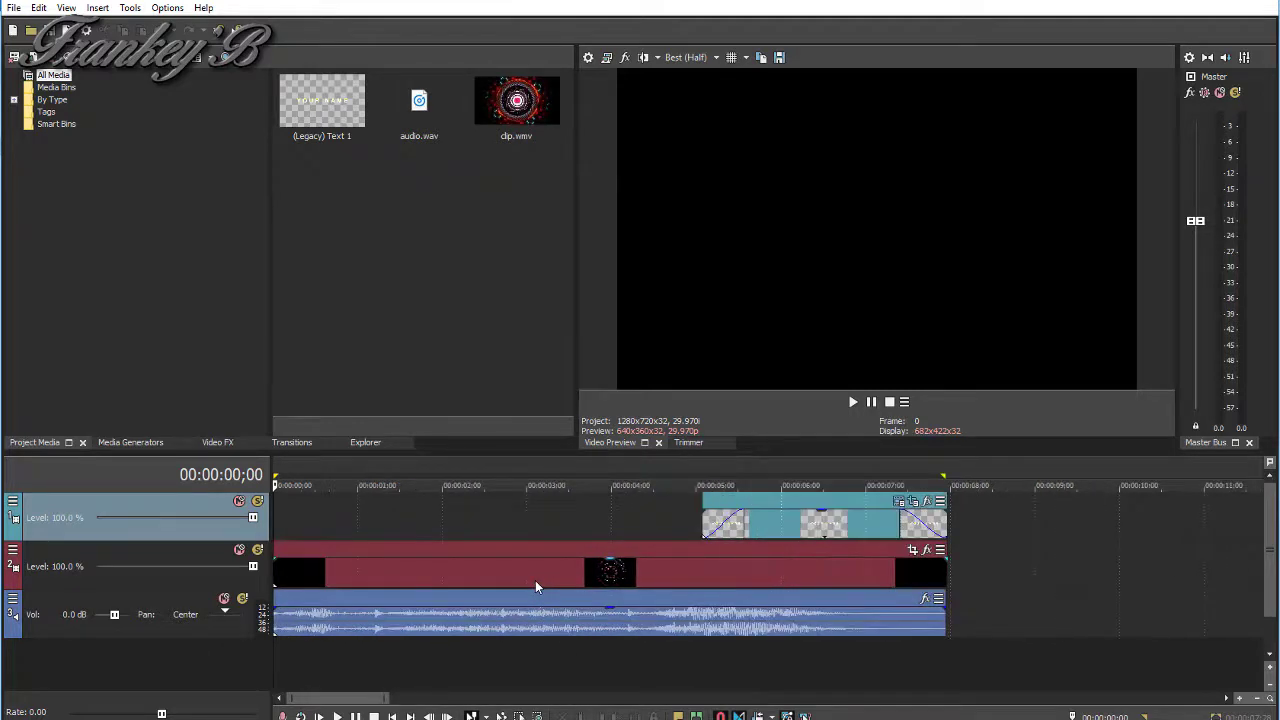
Step: Replace the YOUR NAME placeholder in the text generator with Frankey'B
click(903, 505)
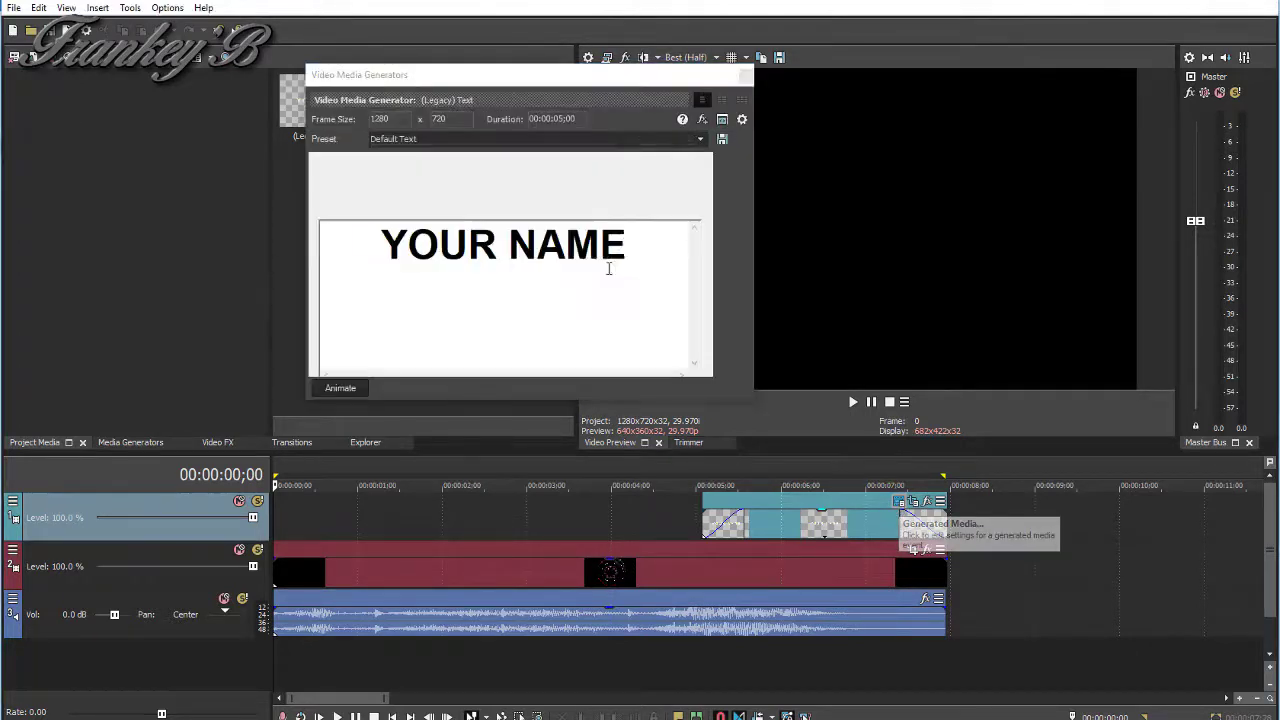
click(369, 246)
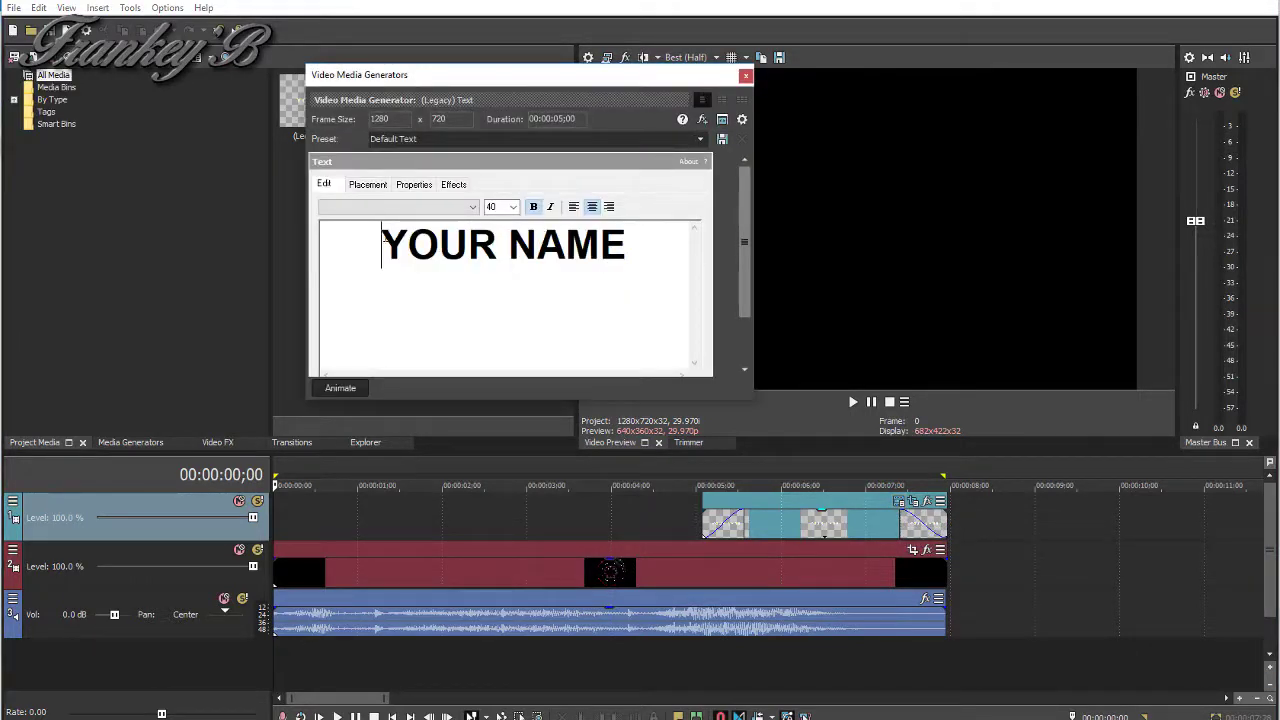
drag(383, 240, 652, 259)
text(Fra)
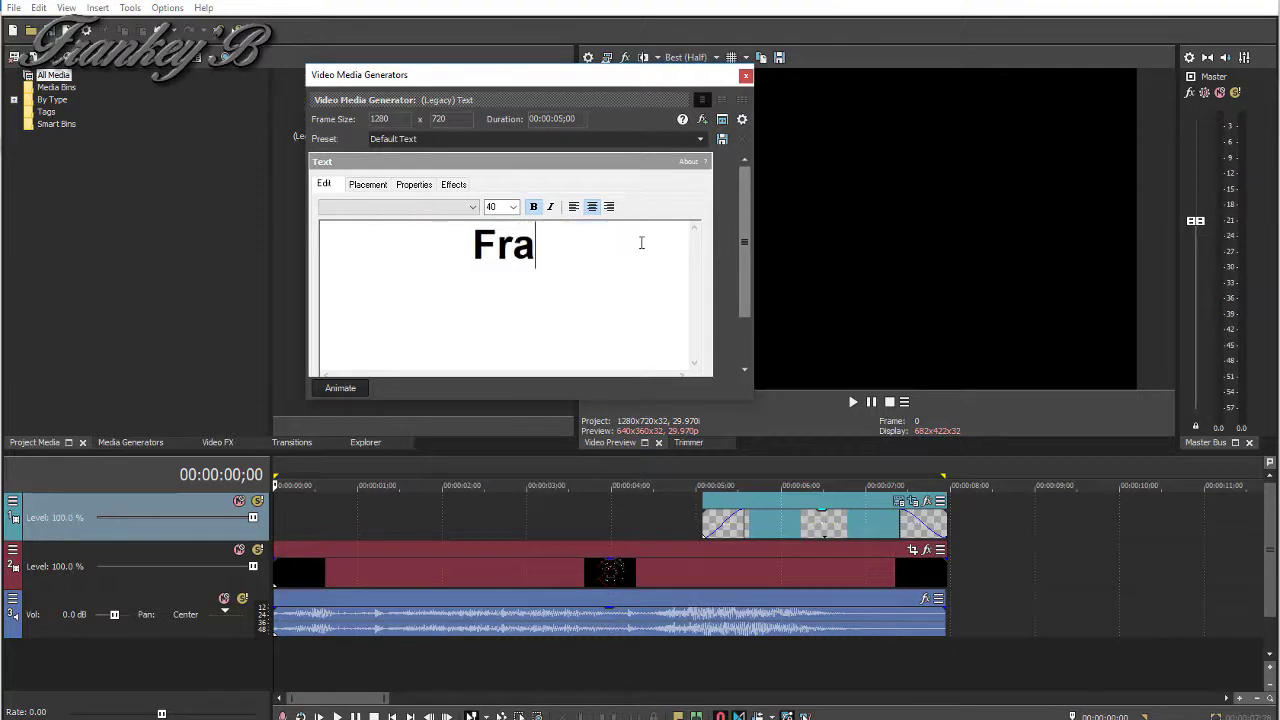
text(nkey'B)
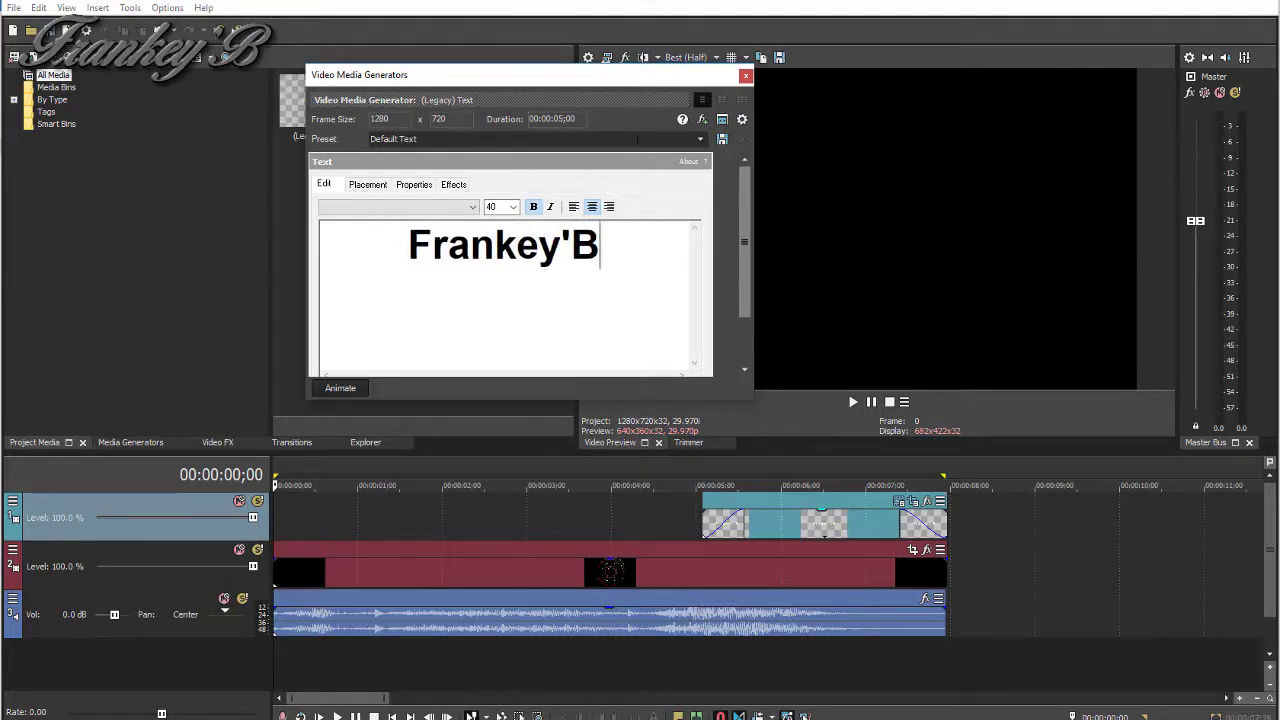
Step: Set the Frankey'B title to size 36 in bold italic
click(514, 208)
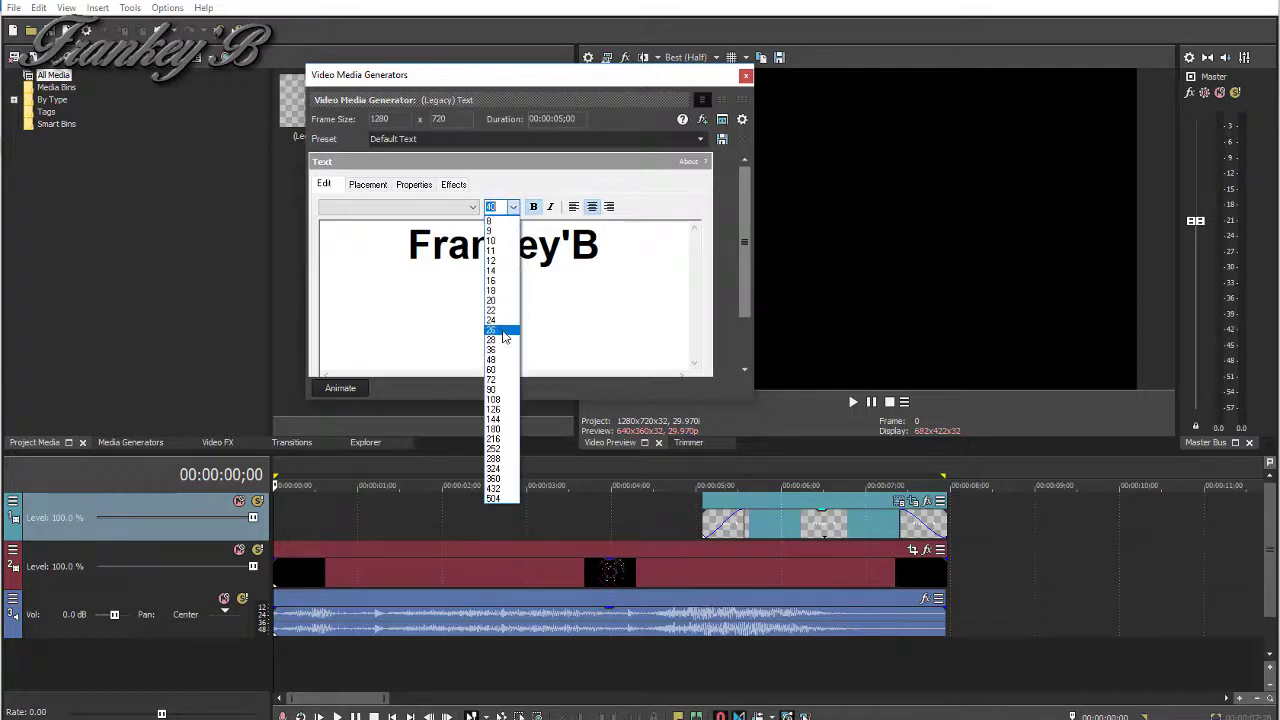
click(500, 306)
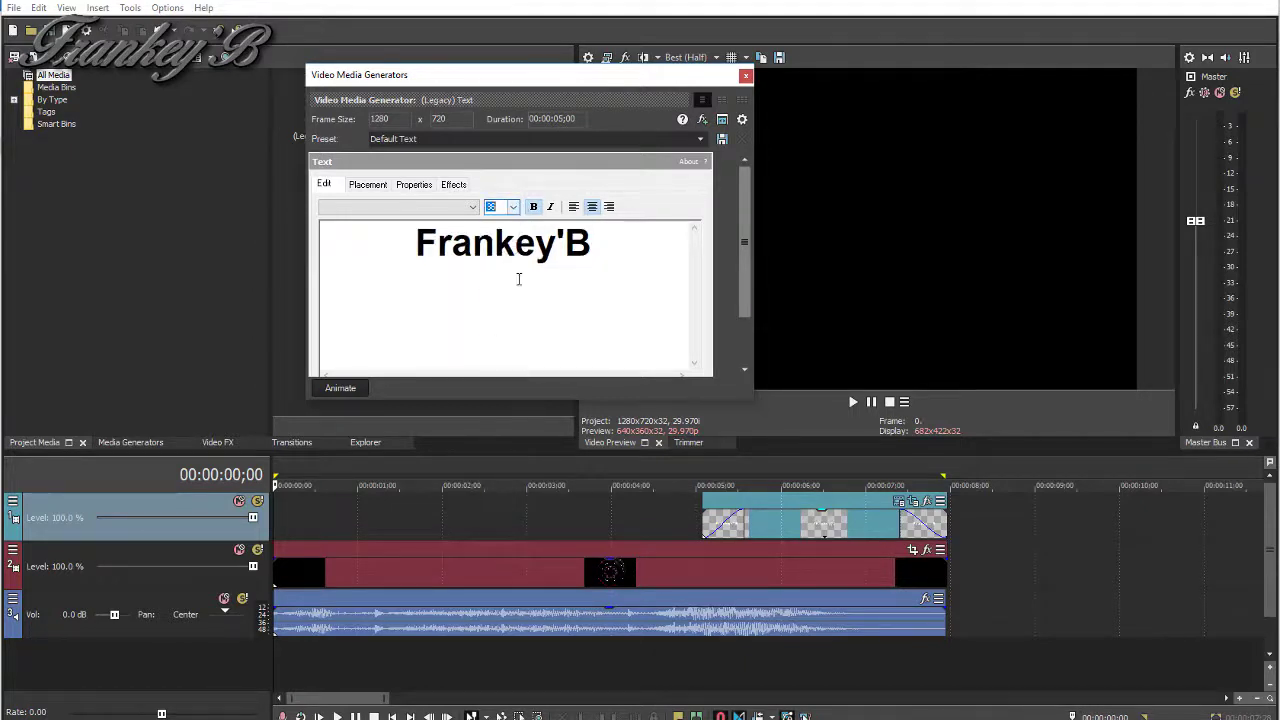
click(533, 207)
click(550, 207)
click(533, 207)
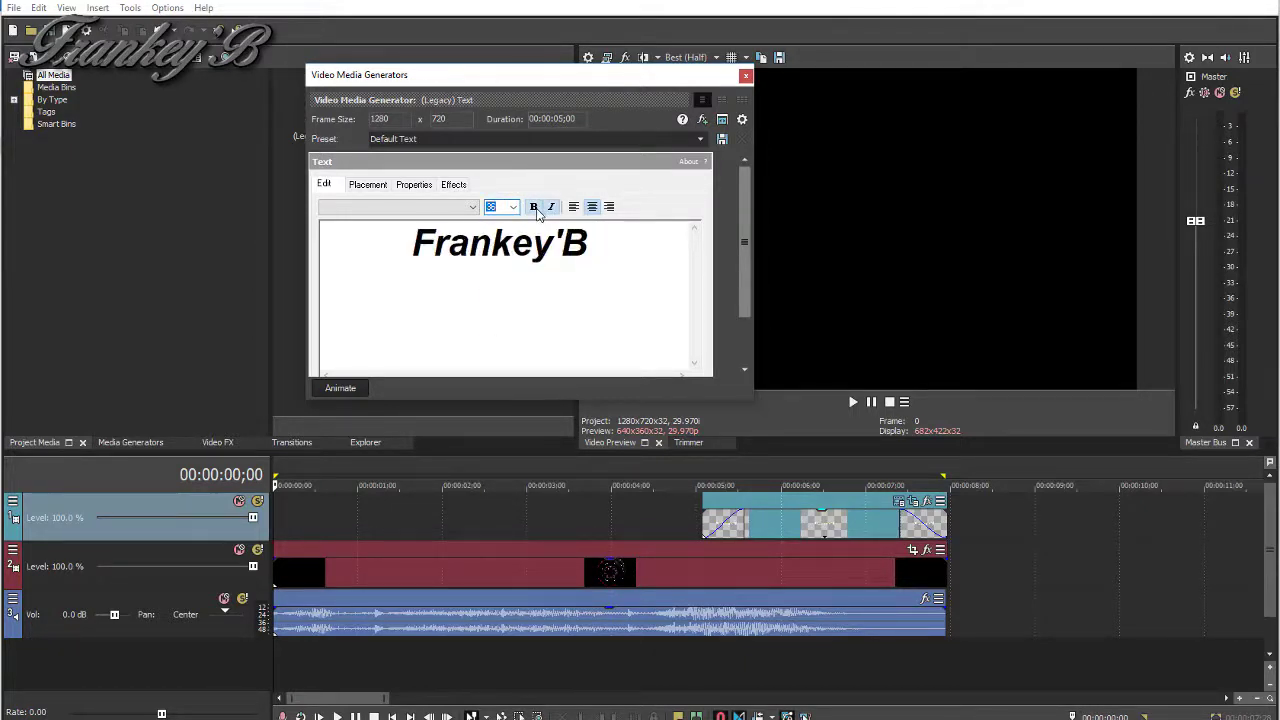
Step: Choose the text's on-screen placement, then review the Properties and Effects tabs for the Frankey'B text
click(368, 185)
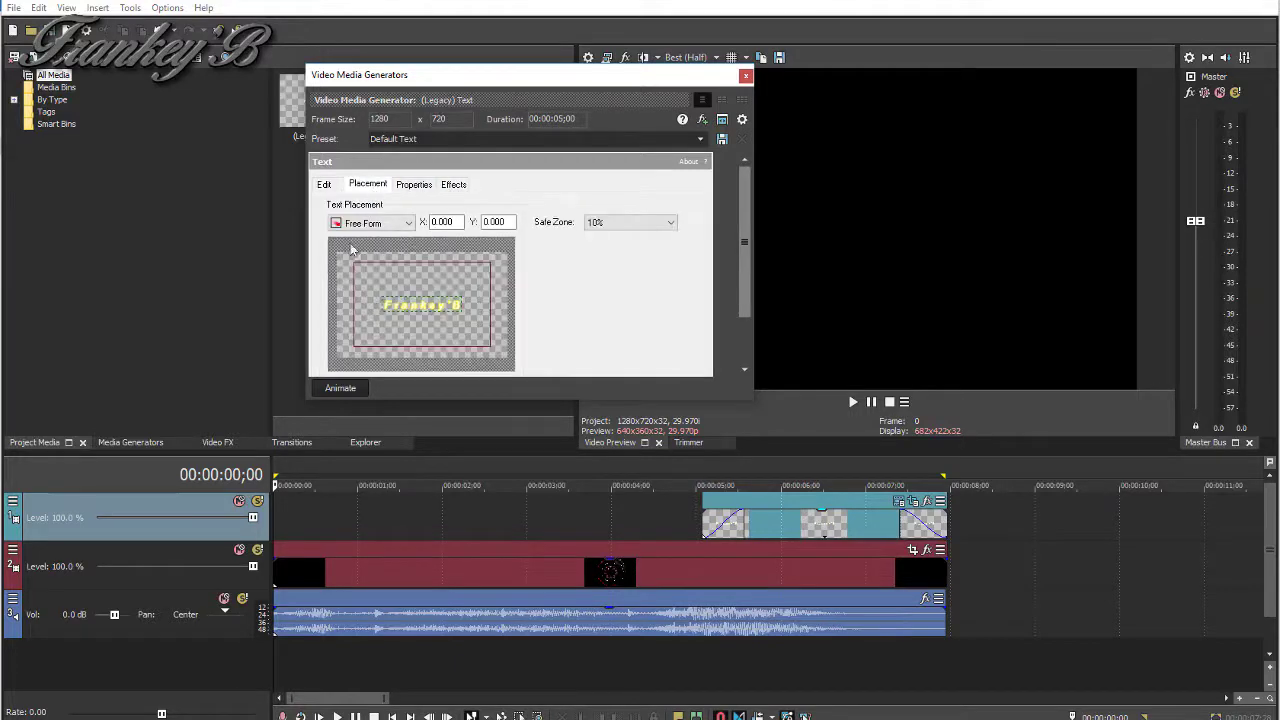
click(370, 223)
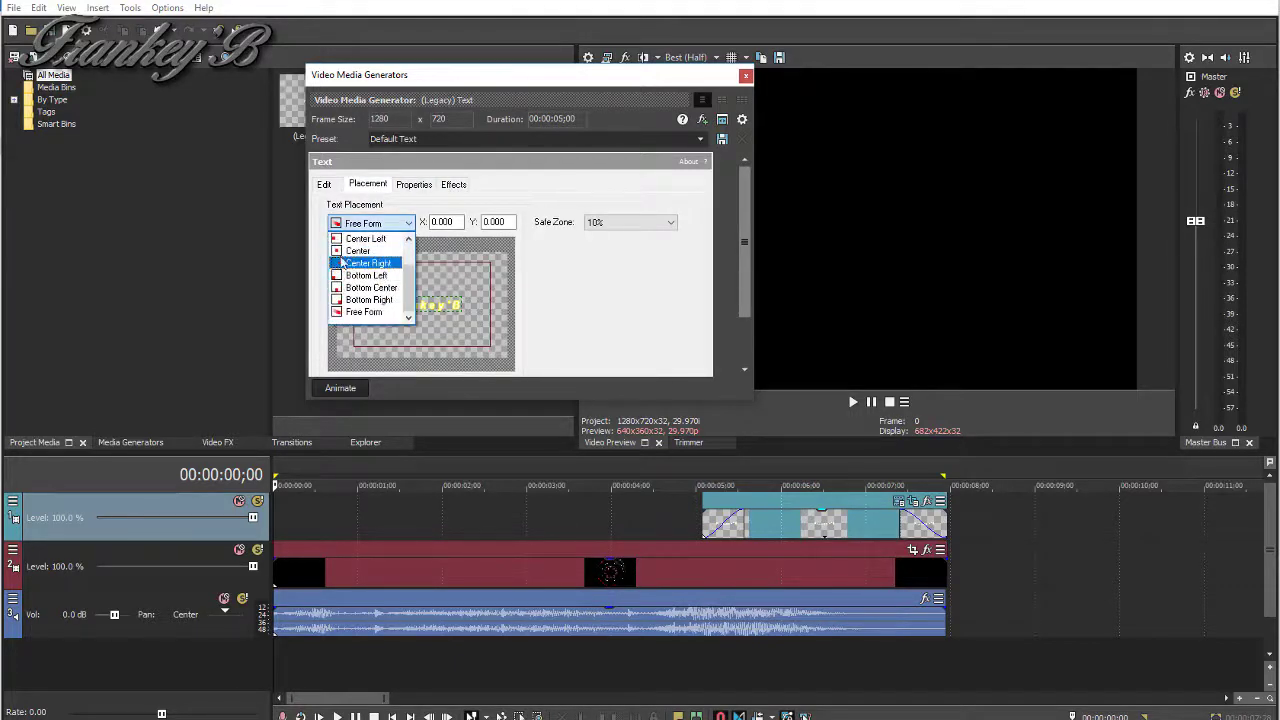
click(357, 251)
click(414, 186)
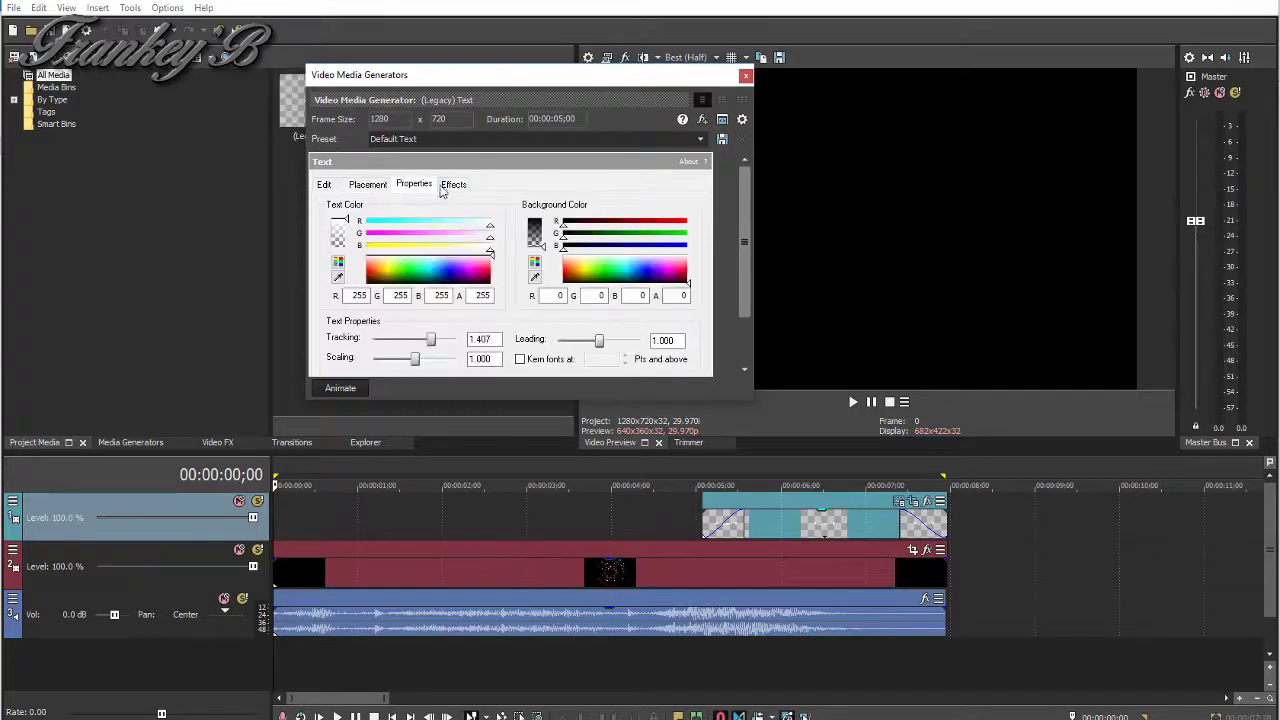
click(453, 186)
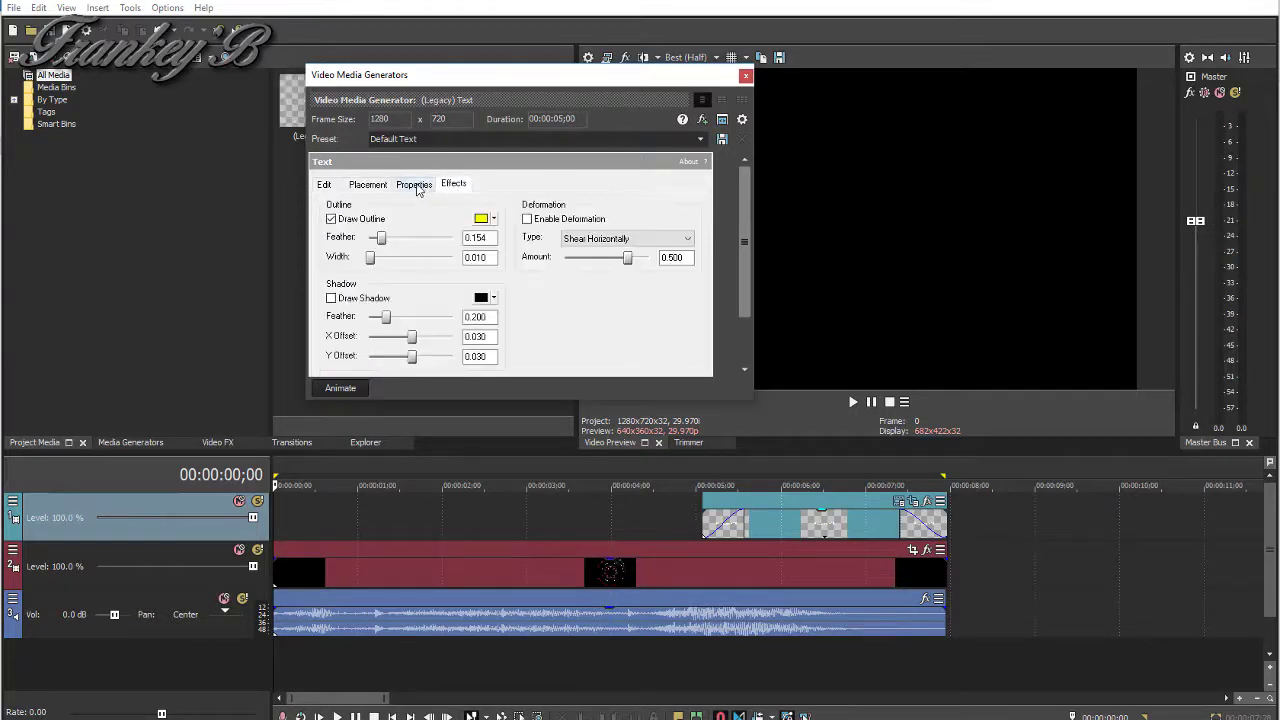
click(324, 186)
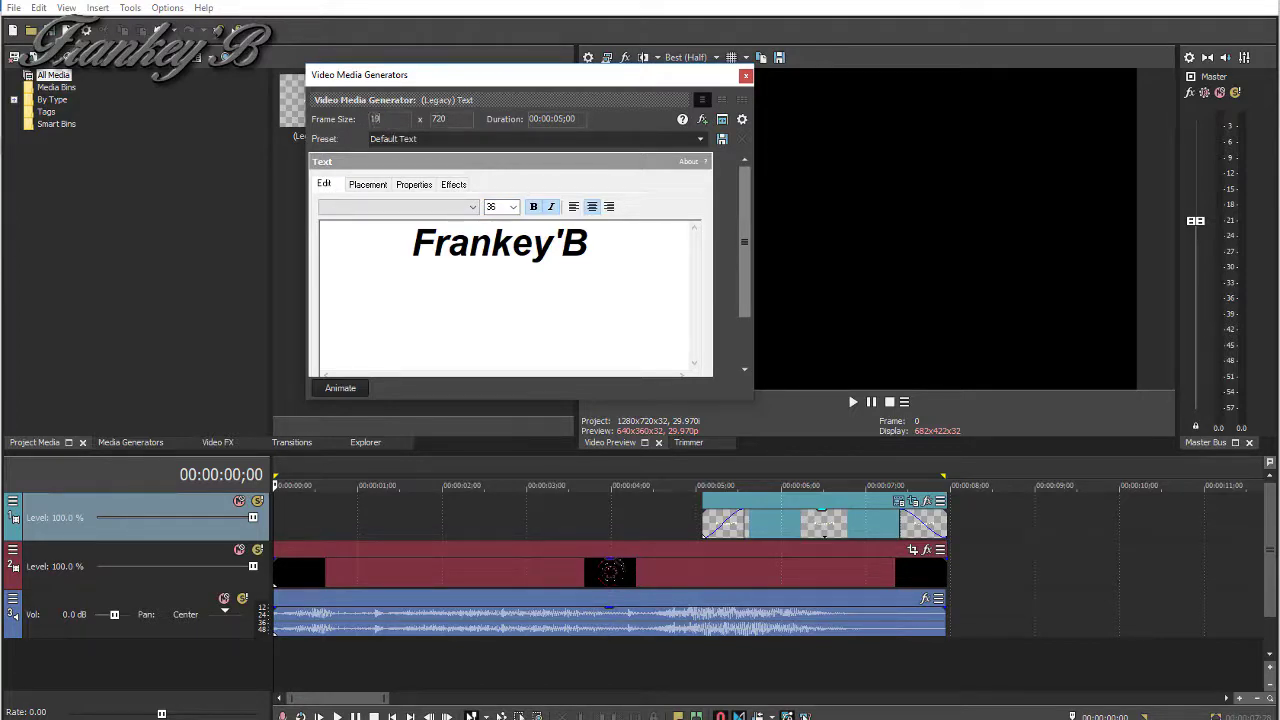
Step: Change the text generator's frame size to 1920 x 1080 and recheck its effects and colour settings
click(438, 118)
text(1080)
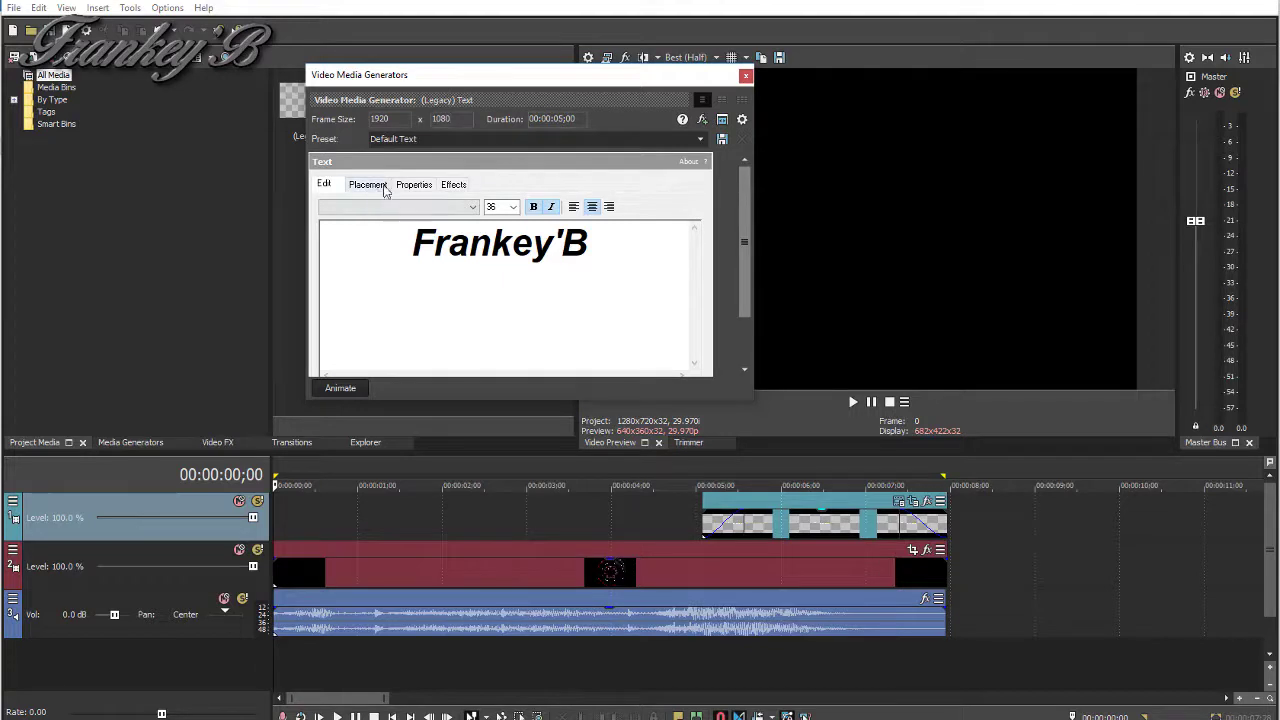
click(451, 186)
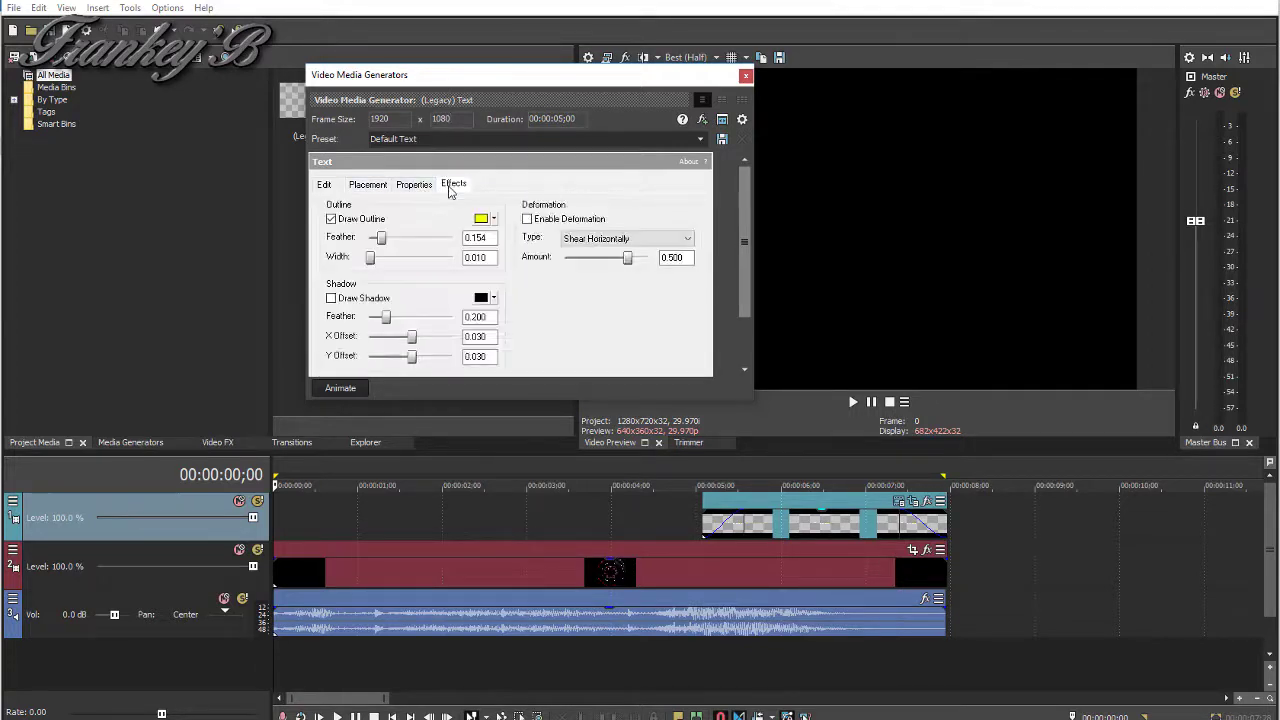
click(414, 186)
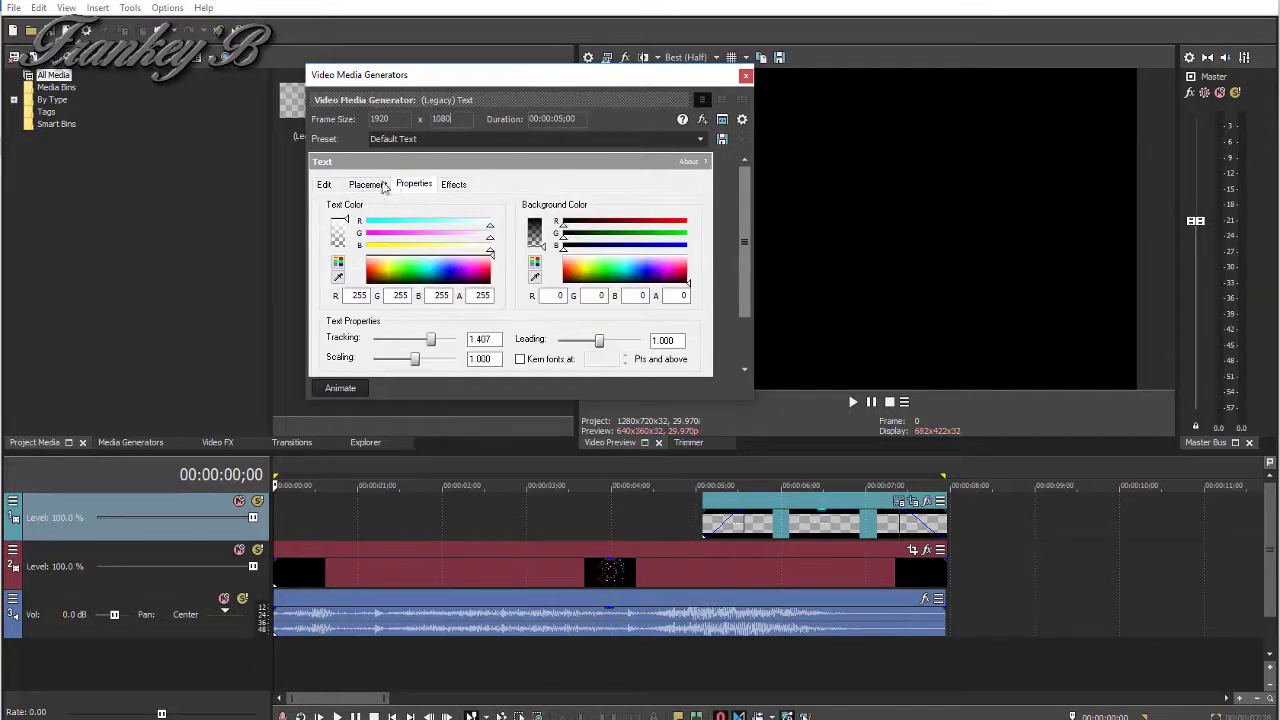
click(325, 186)
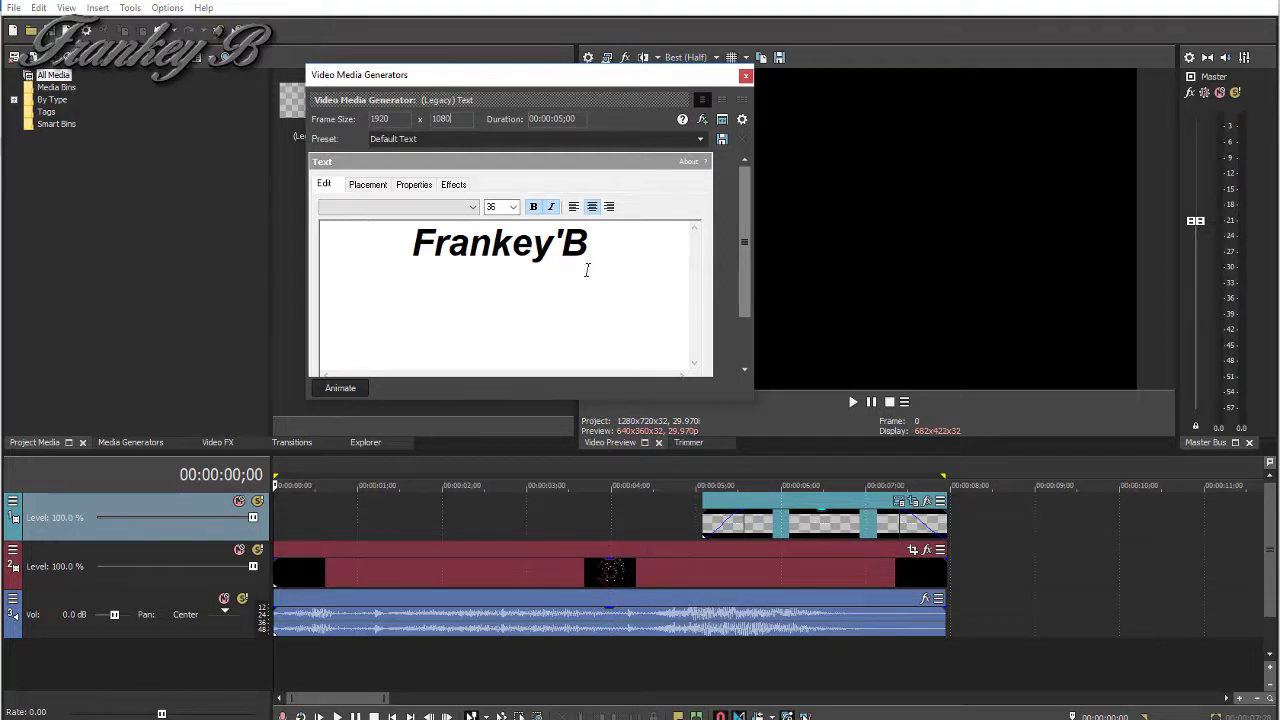
drag(741, 241, 738, 203)
Step: Lower audio.wav's gain and add fade-ins and fade-outs to both audio.wav and clip.wmv
click(745, 77)
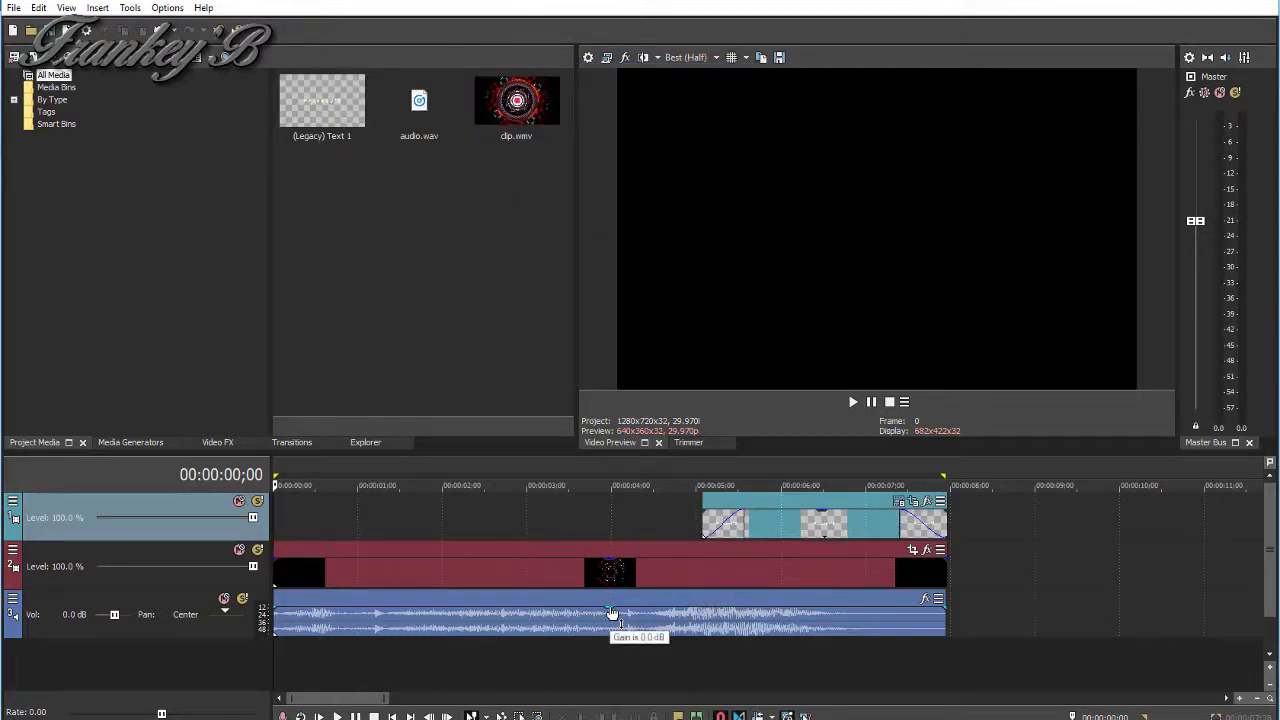
mouse_move(612, 613)
mouse_down()
mouse_move(616, 632)
mouse_move(615, 608)
mouse_up()
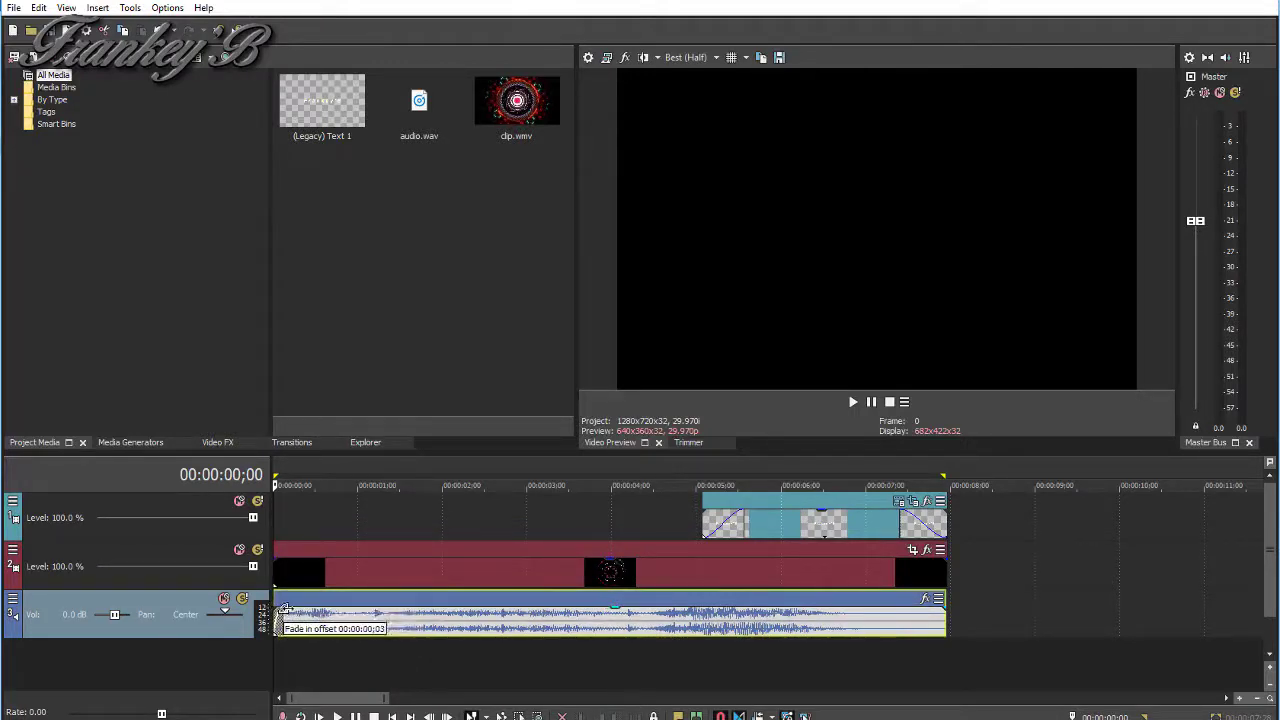
drag(284, 612, 302, 610)
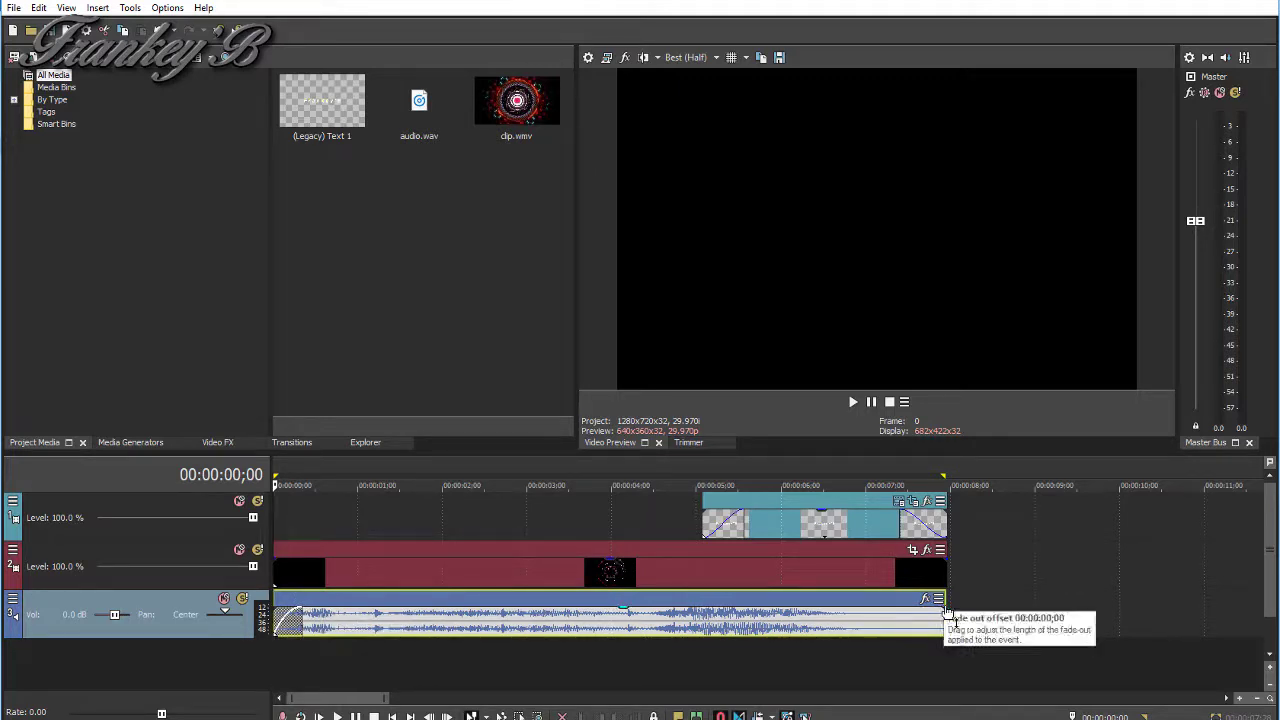
drag(945, 605, 914, 611)
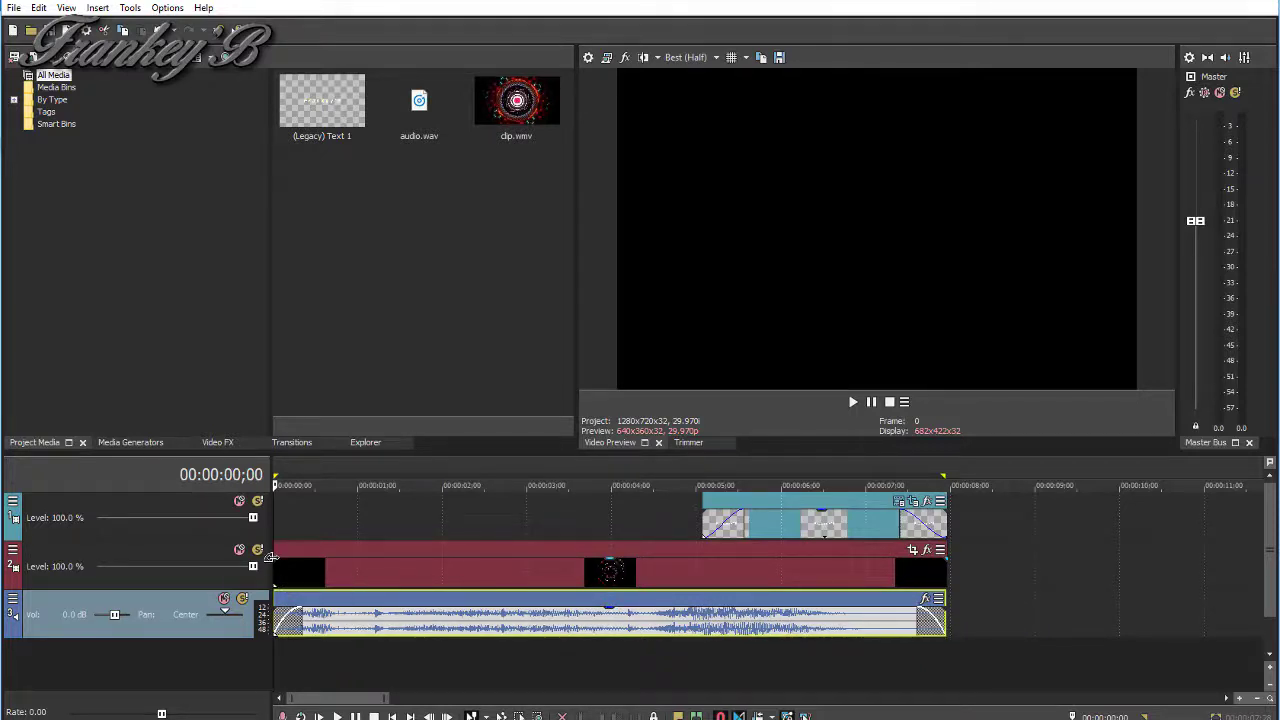
drag(273, 557, 299, 563)
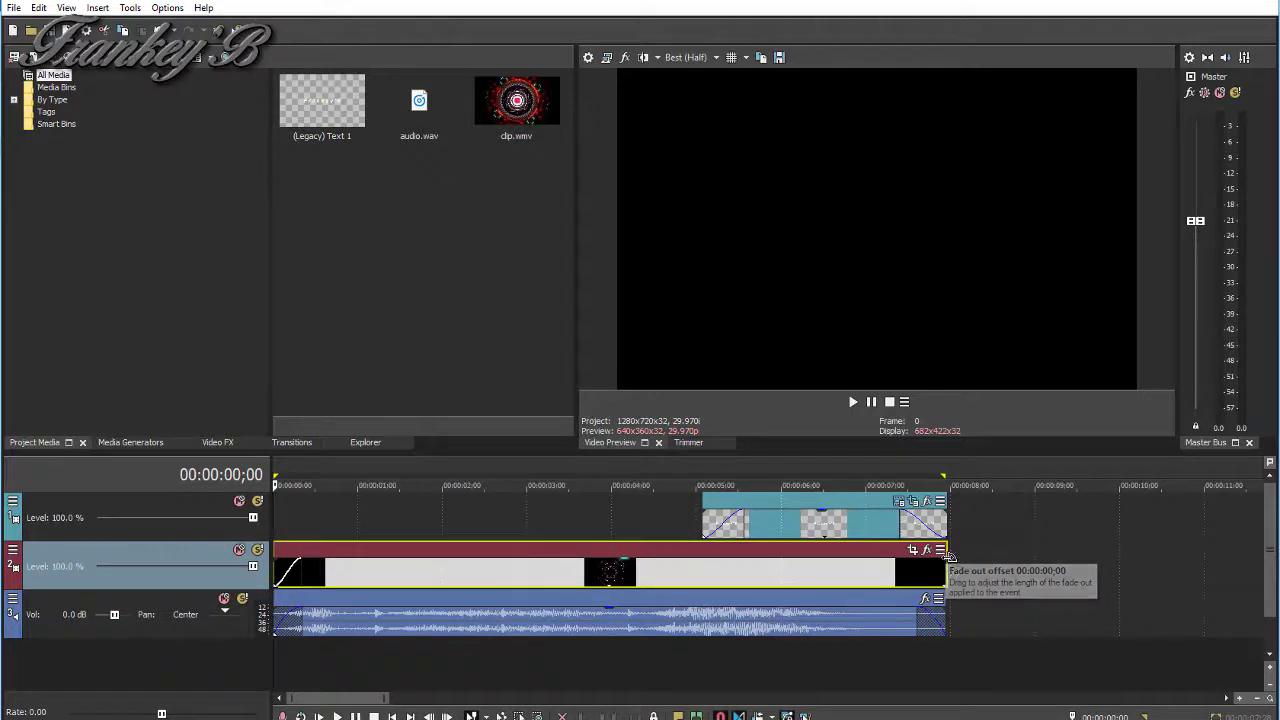
drag(943, 552, 925, 556)
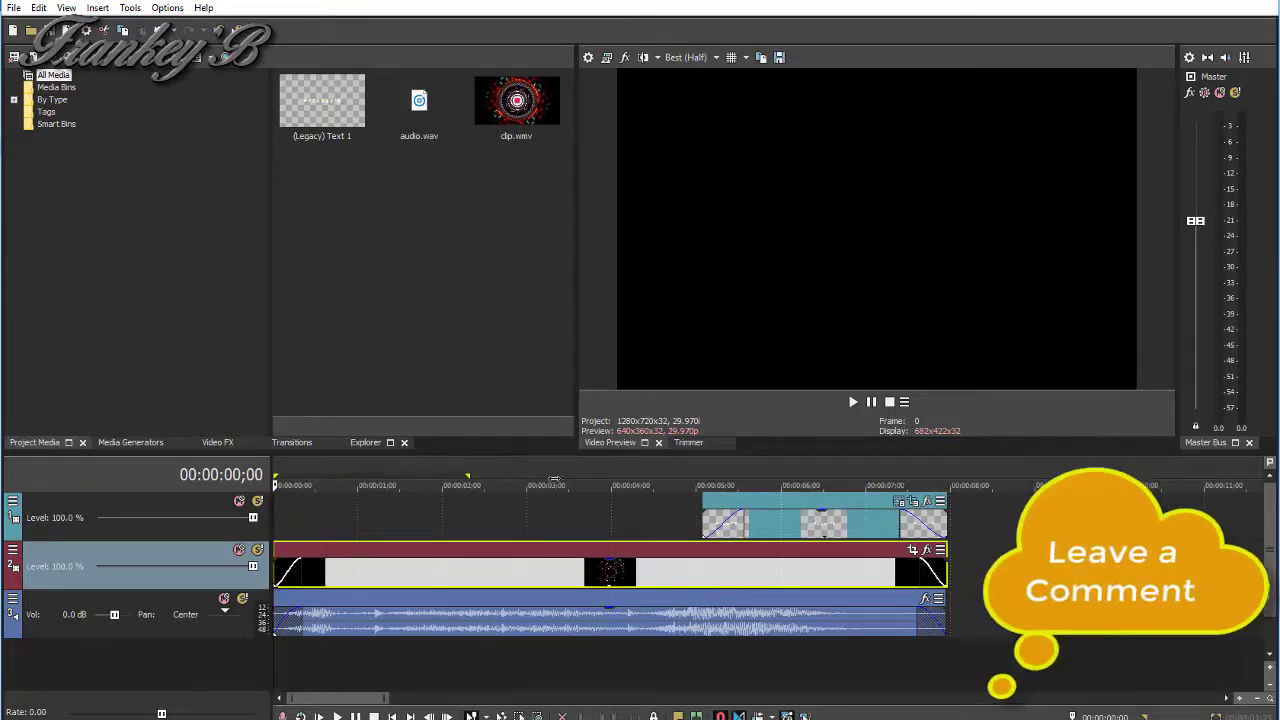
Step: Preview the video frame at 00:00:04;03, then select the audio event's full length as the time range
click(620, 612)
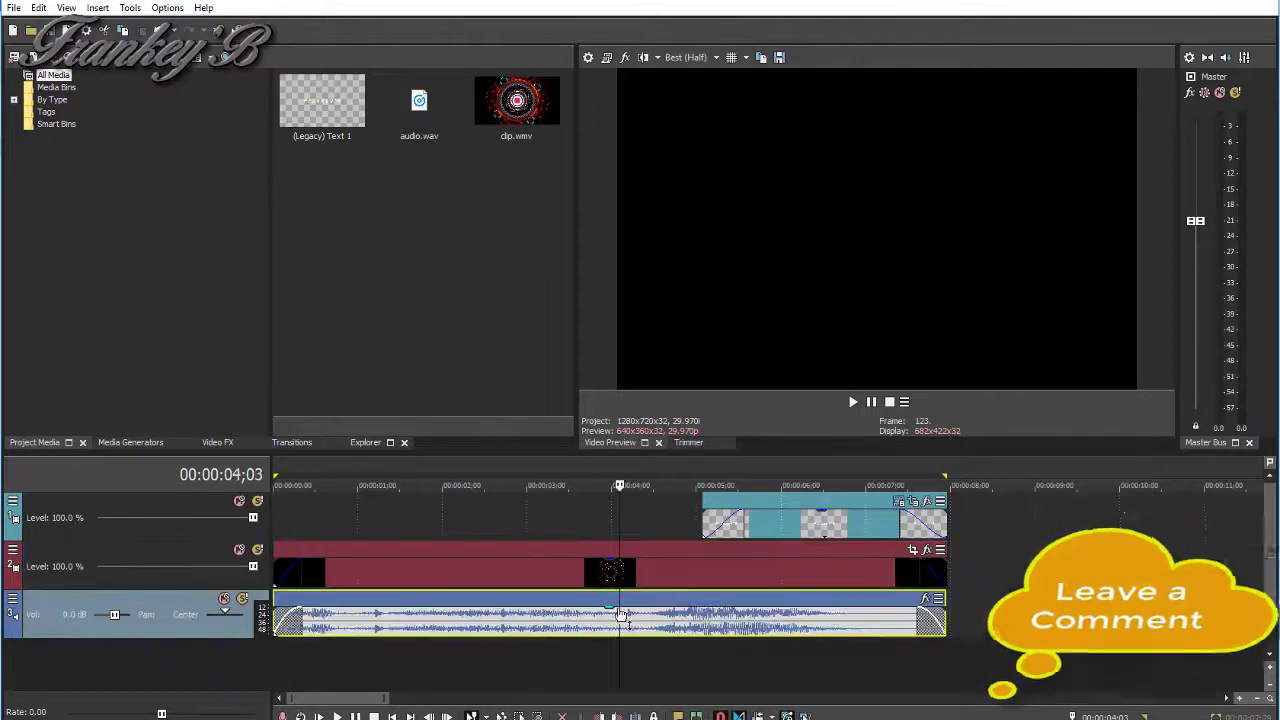
click(497, 567)
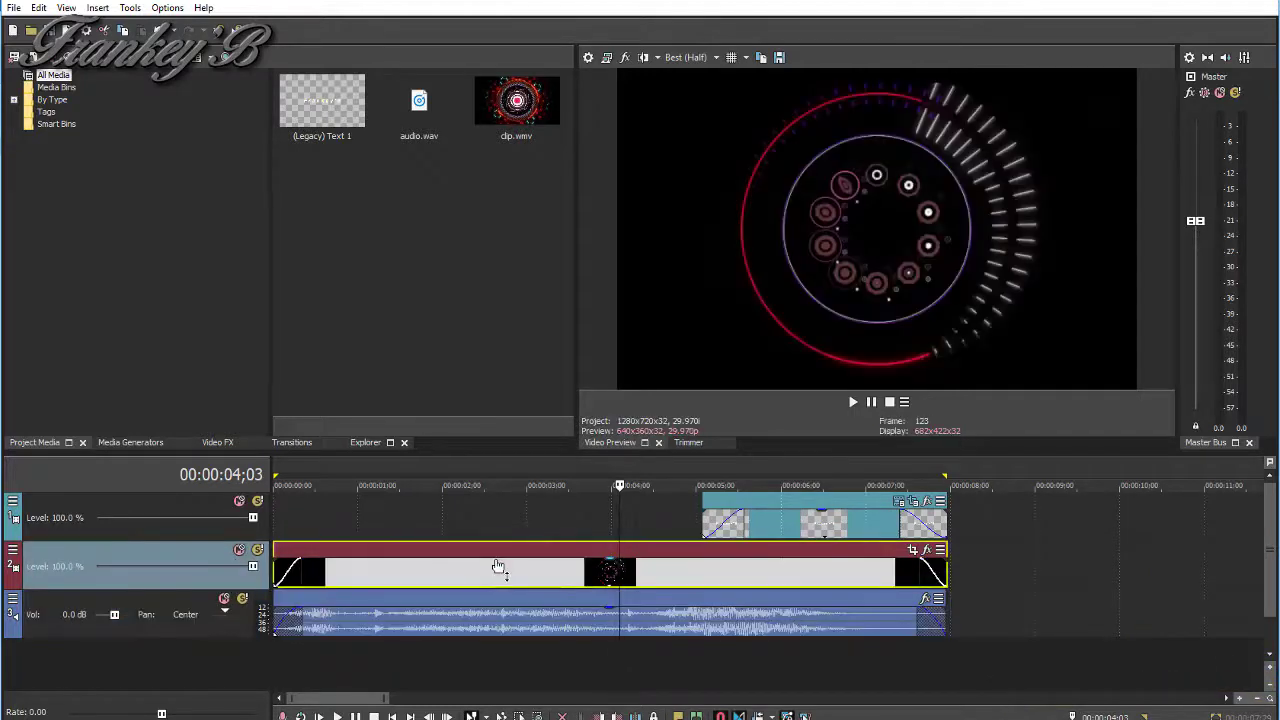
double_click(509, 617)
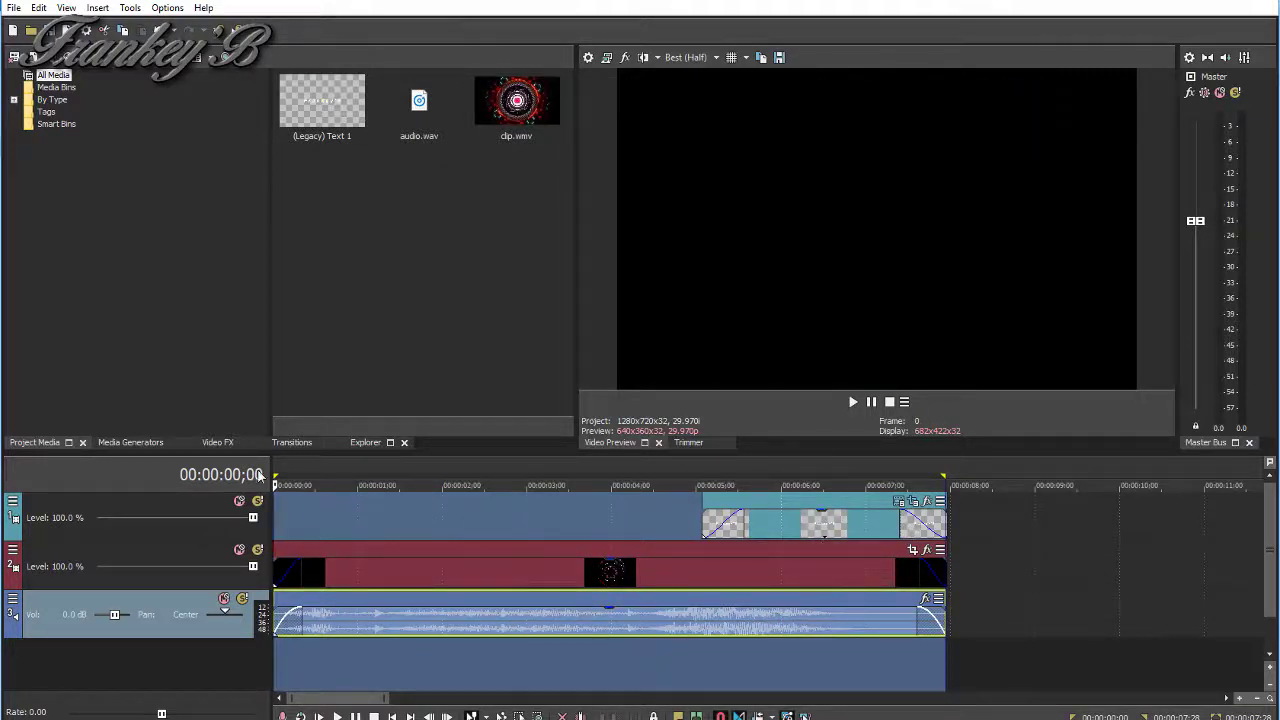
Step: Render the project to OpenThis.mp4 with the MAGIX AVC/AAC MP4 Internet HD 1080p 59.94 fps template
click(14, 7)
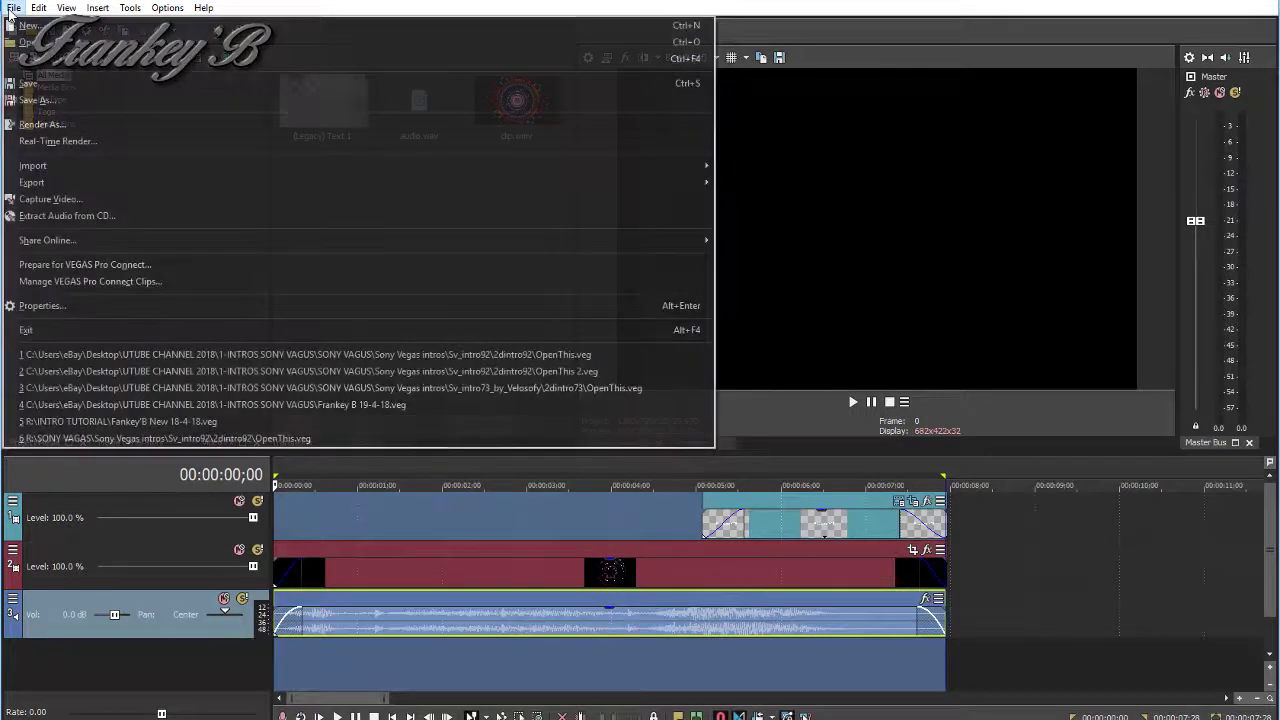
click(22, 126)
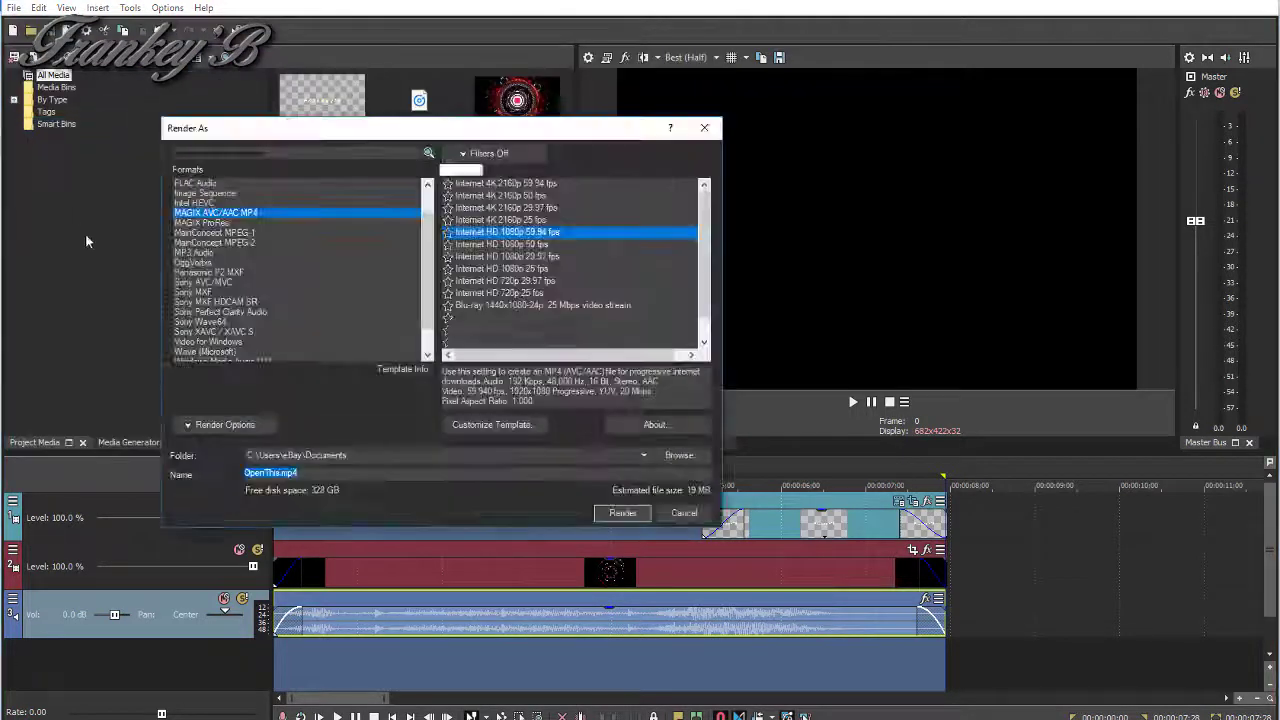
click(196, 213)
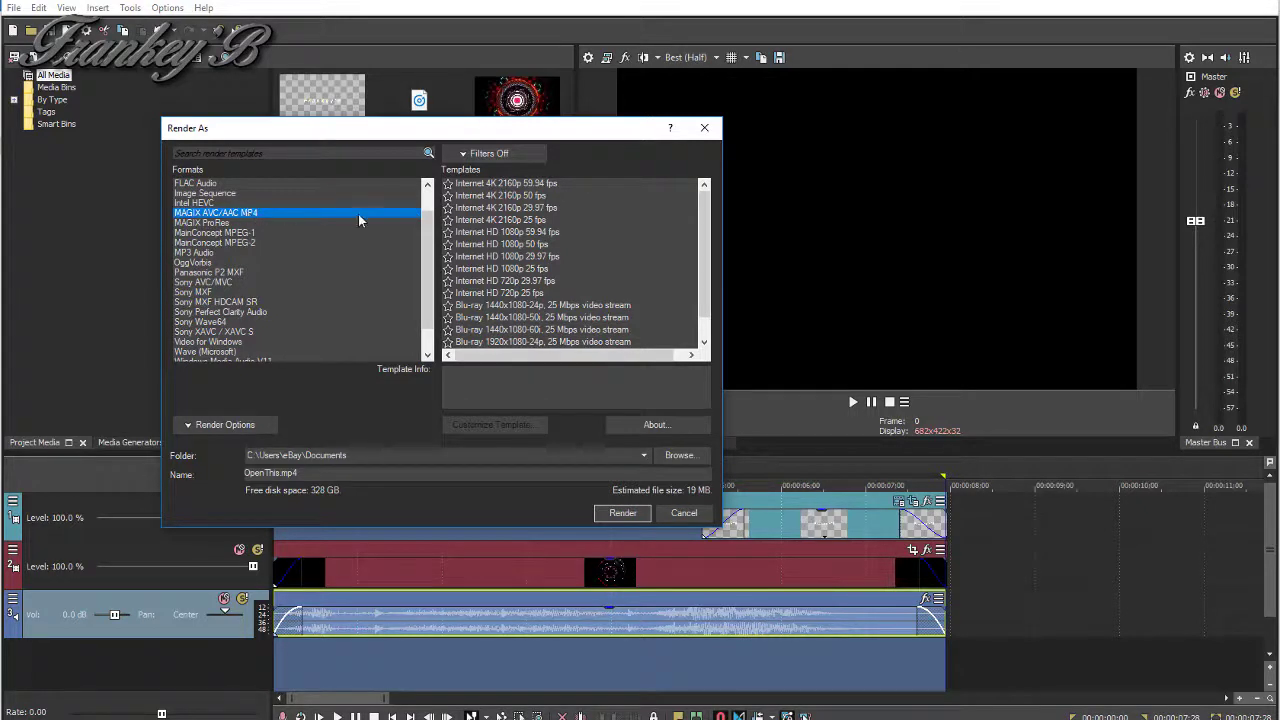
click(471, 234)
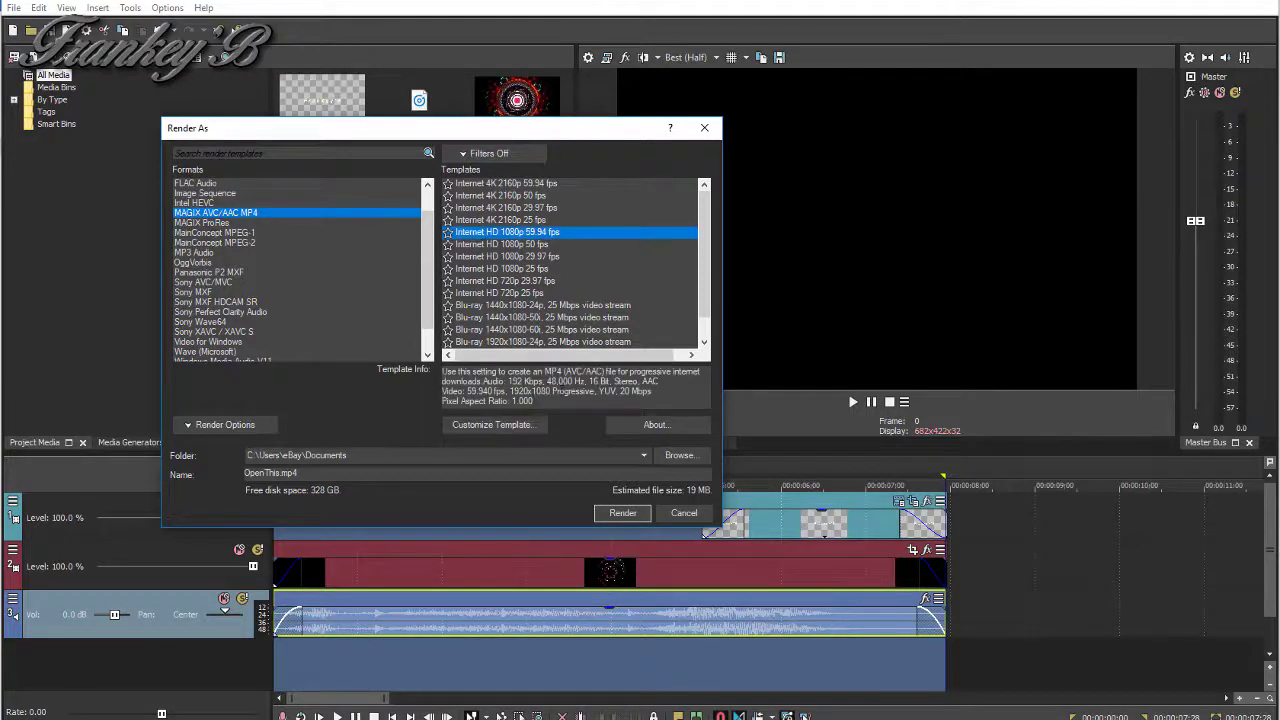
click(623, 513)
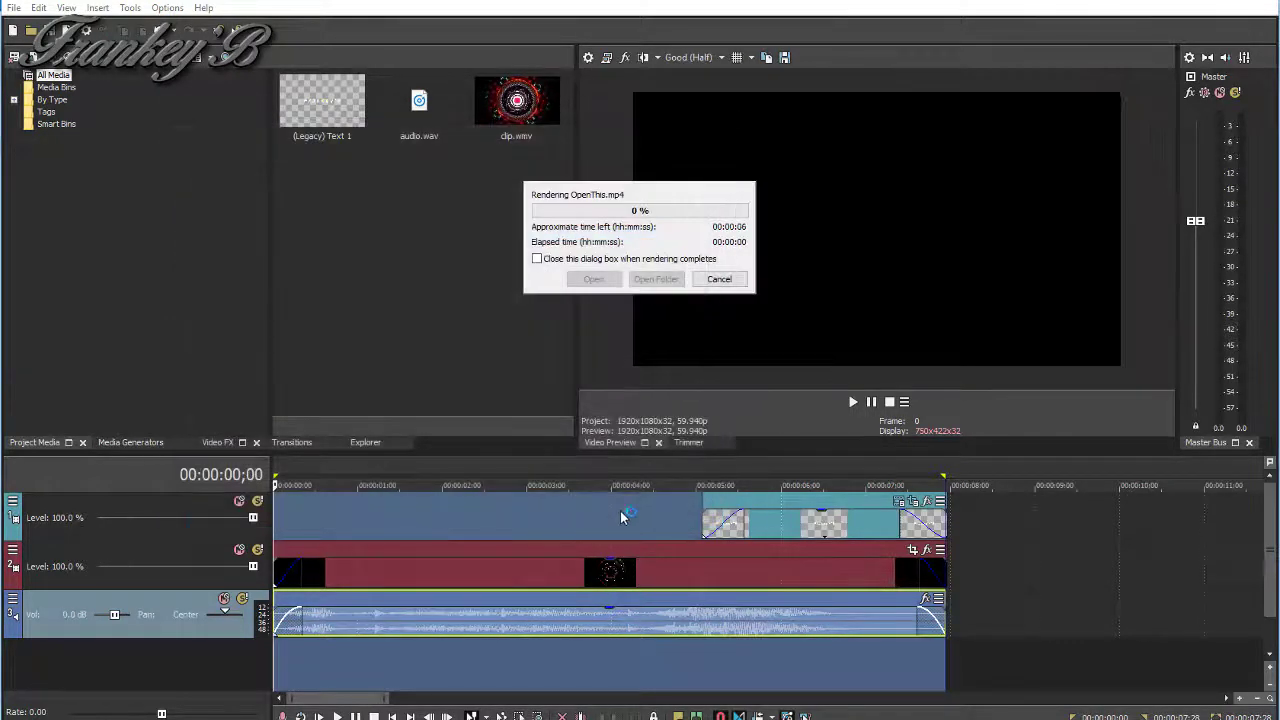